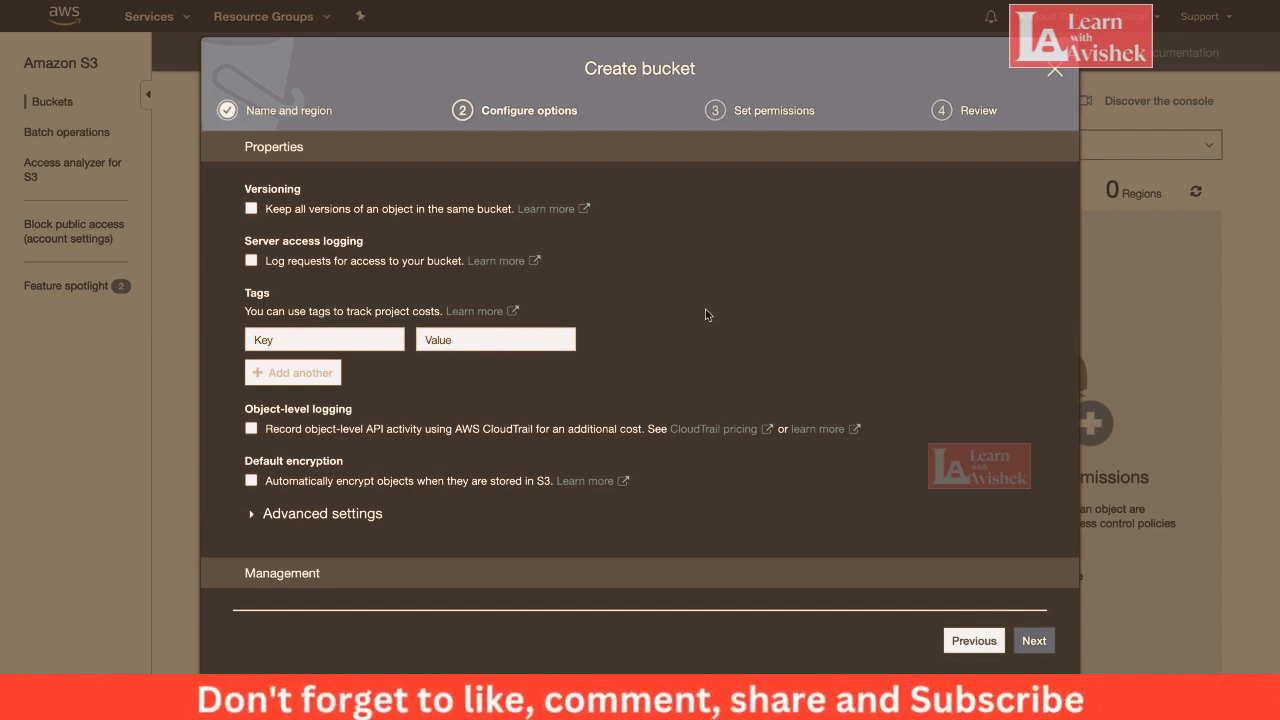
Look through the bucket's property, advanced and management options, keep the defaults, and continue to the permission settings
{"action": "scroll", "coordinate": [705, 314], "scroll_direction": "down", "scroll_amount": 1}
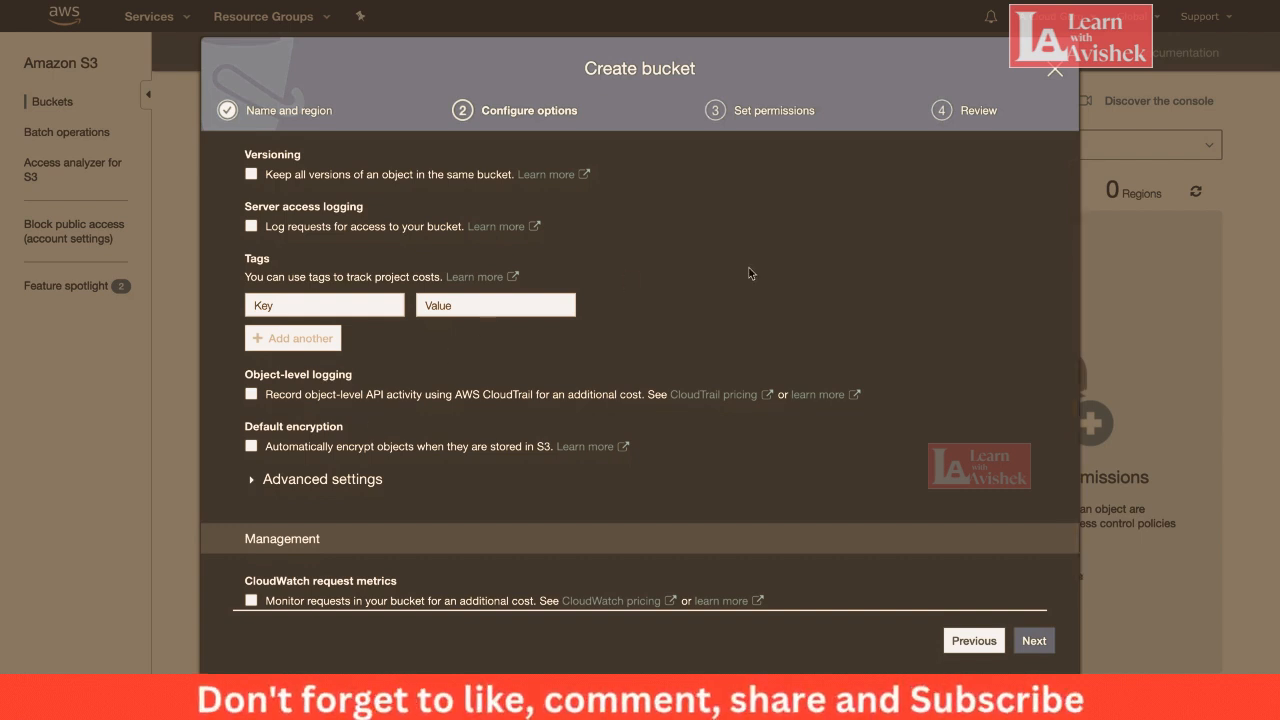
{"action": "scroll", "coordinate": [750, 272], "scroll_direction": "down", "scroll_amount": 1}
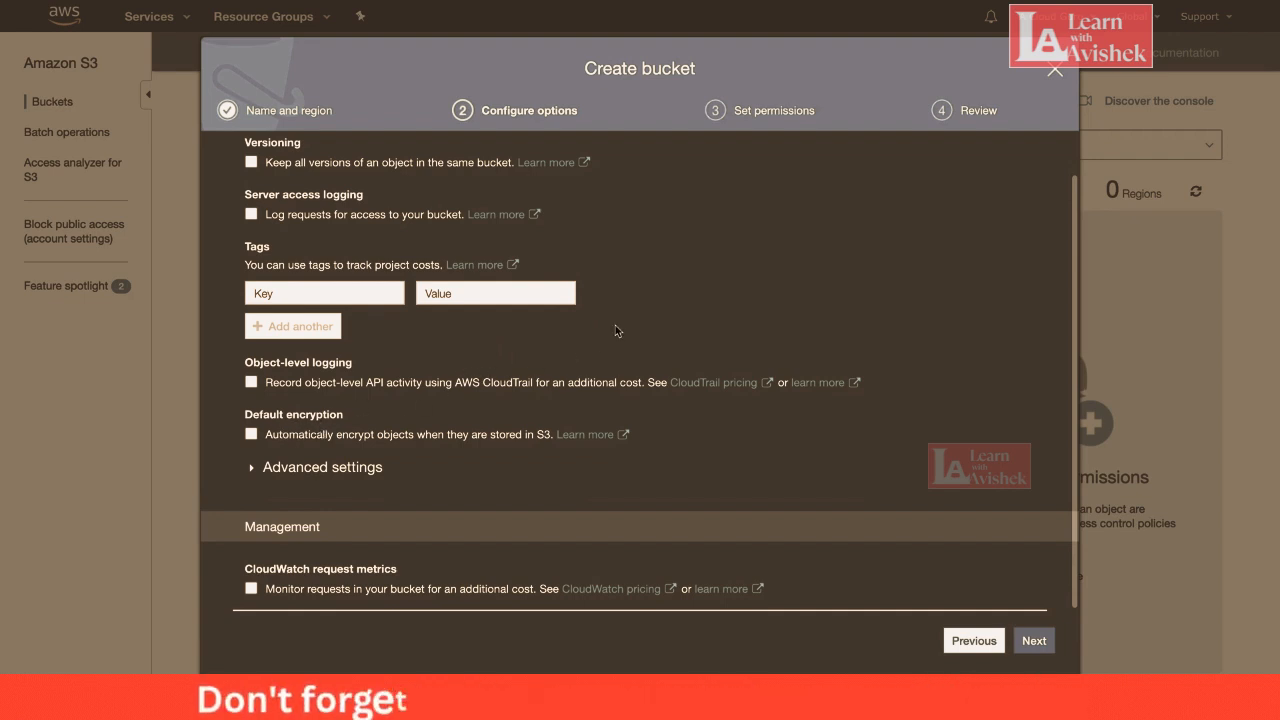
{"action": "left_click", "coordinate": [380, 470]}
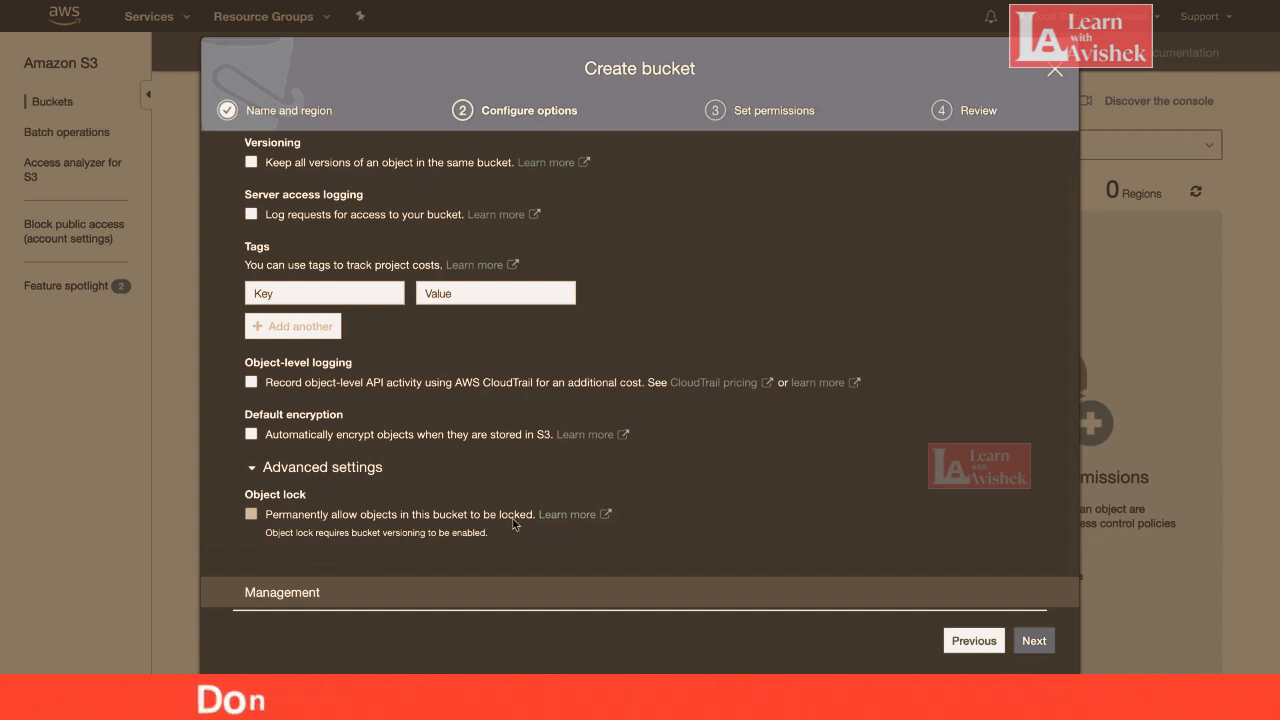
{"action": "left_click", "coordinate": [349, 473]}
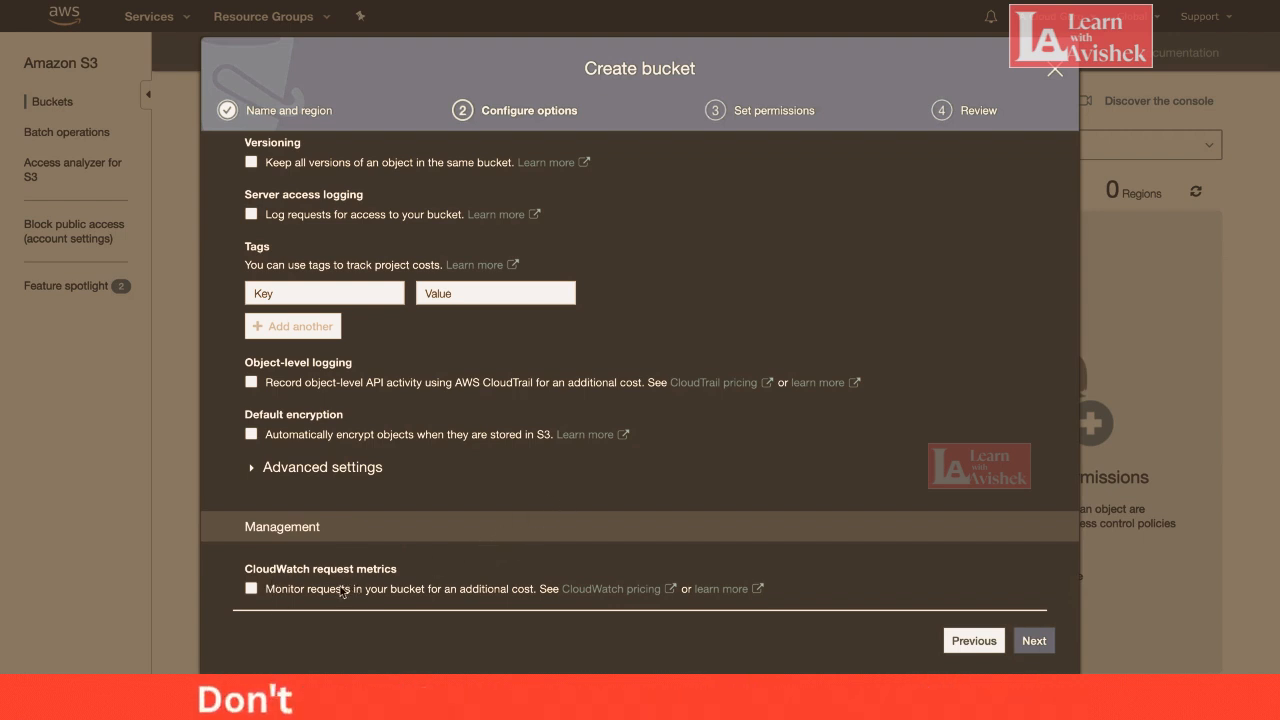
{"action": "scroll", "coordinate": [756, 425], "scroll_direction": "up", "scroll_amount": 1}
{"action": "scroll", "coordinate": [757, 430], "scroll_direction": "up", "scroll_amount": 1}
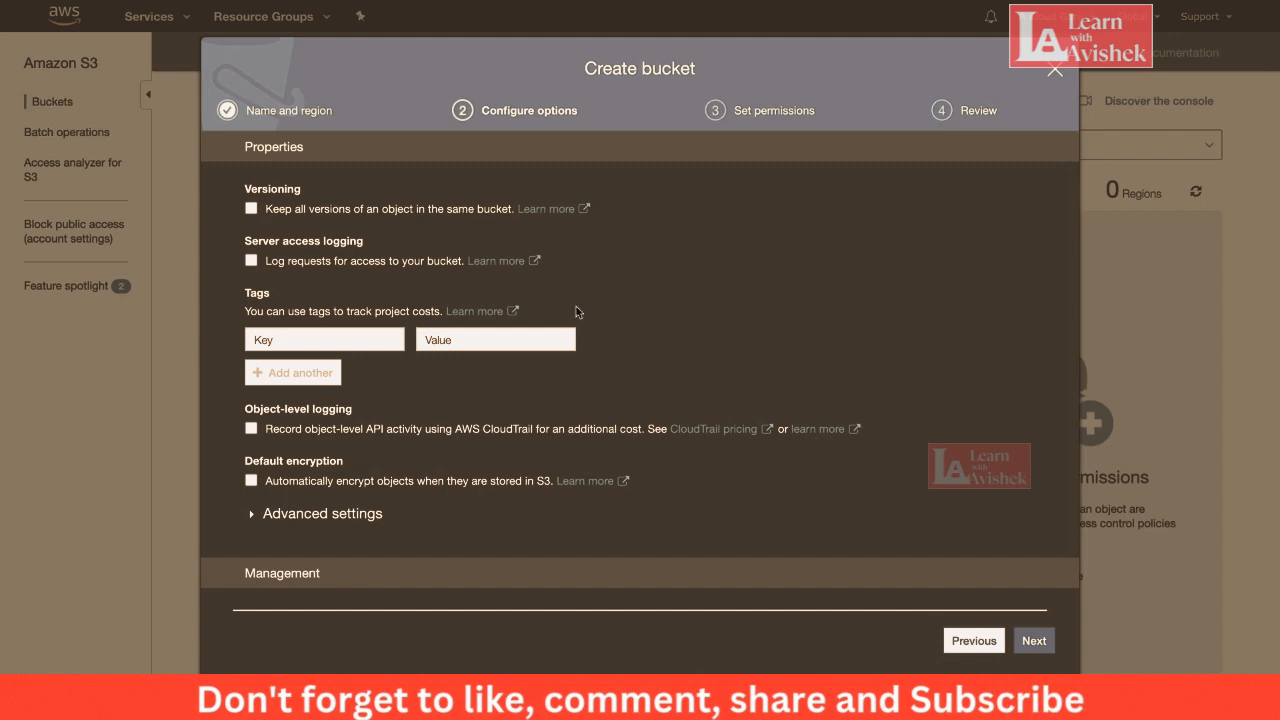
{"action": "left_click", "coordinate": [1034, 642]}
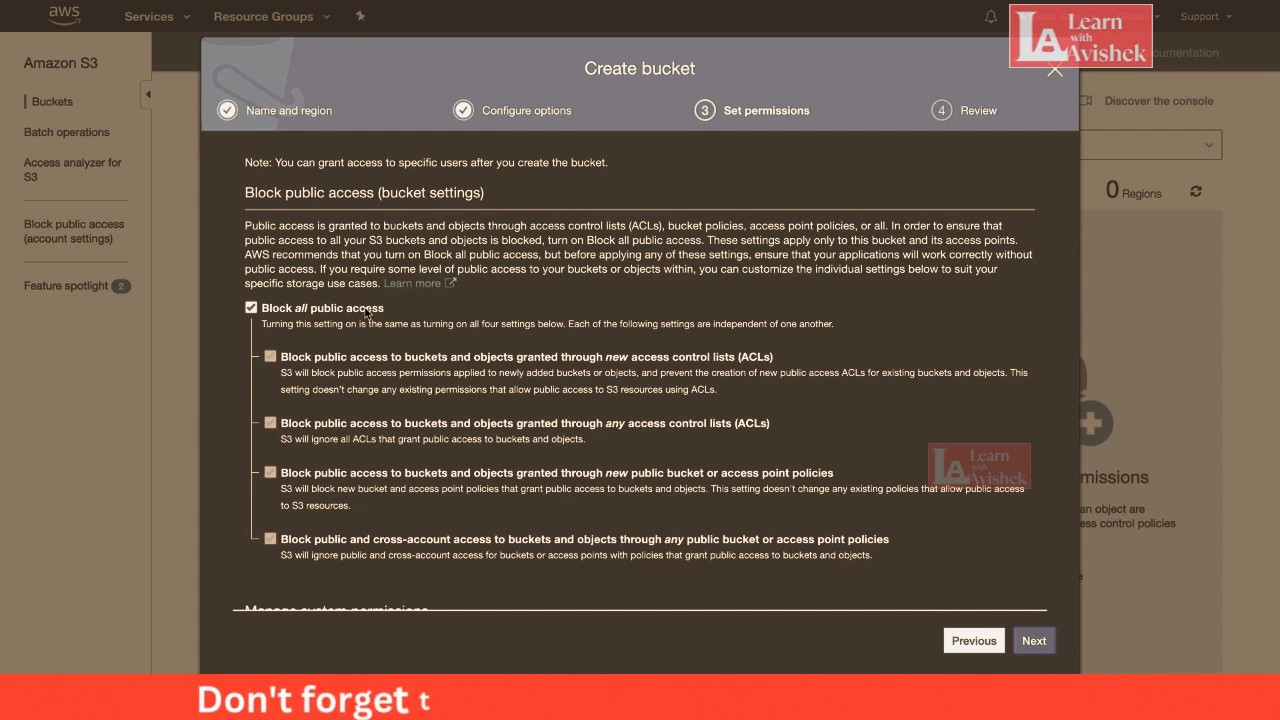
{"action": "left_click", "coordinate": [251, 309]}
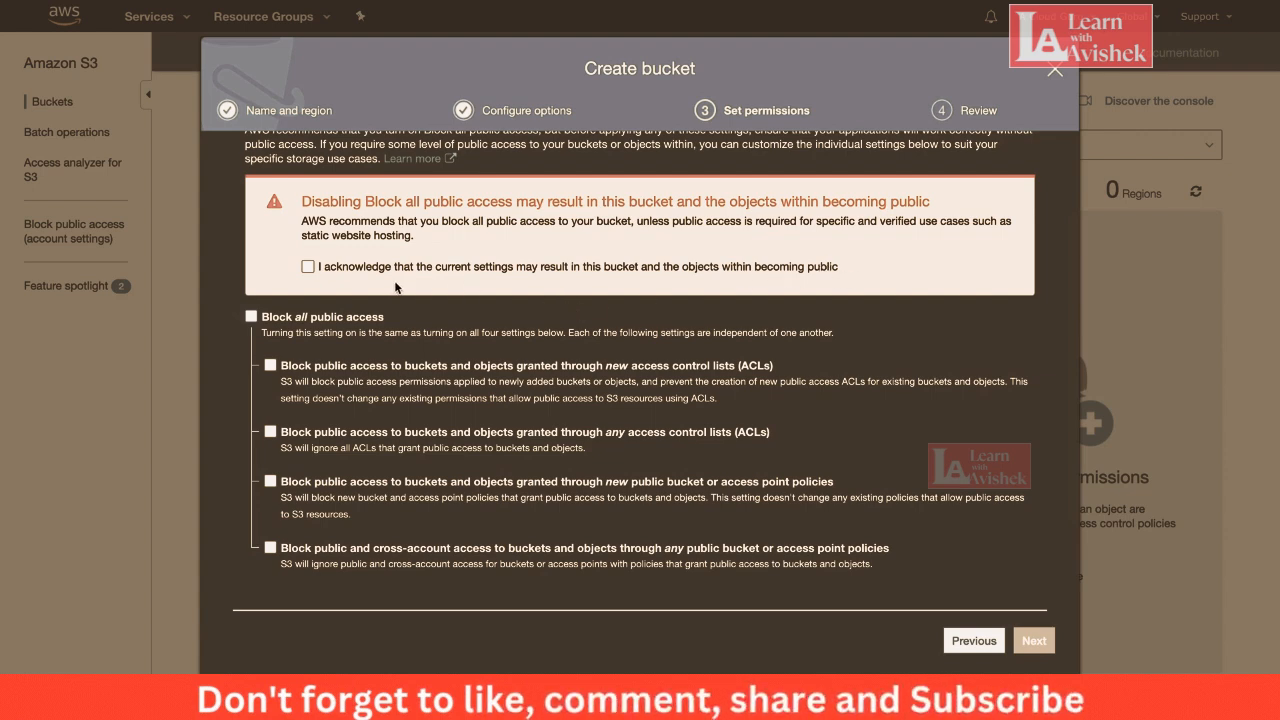
{"action": "left_click", "coordinate": [251, 316]}
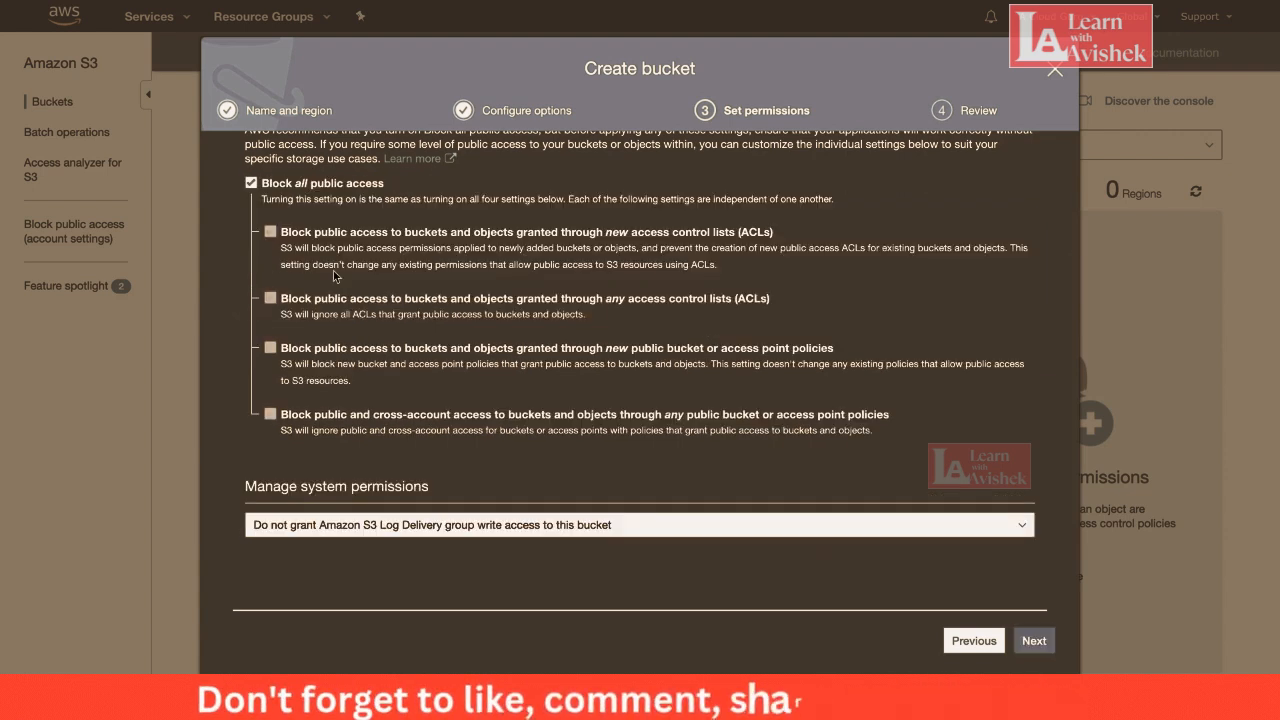
{"action": "scroll", "coordinate": [334, 276], "scroll_direction": "up", "scroll_amount": 1}
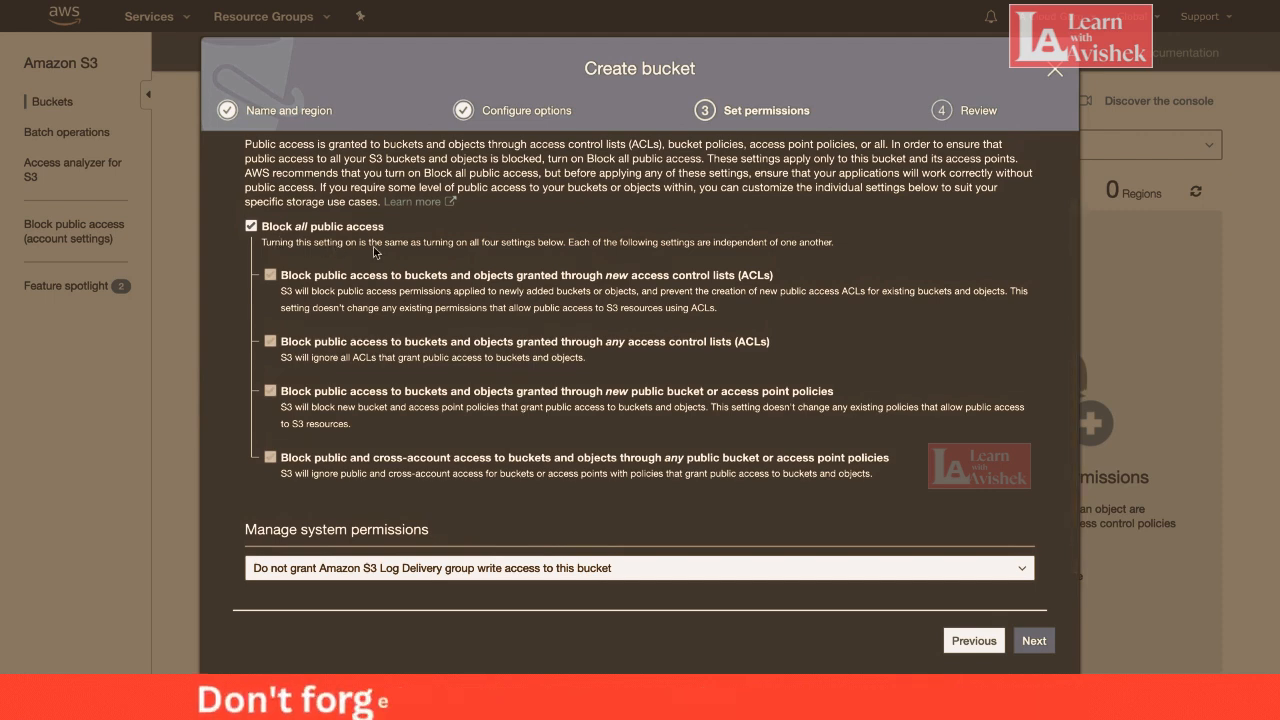
{"action": "scroll", "coordinate": [375, 252], "scroll_direction": "up", "scroll_amount": 1}
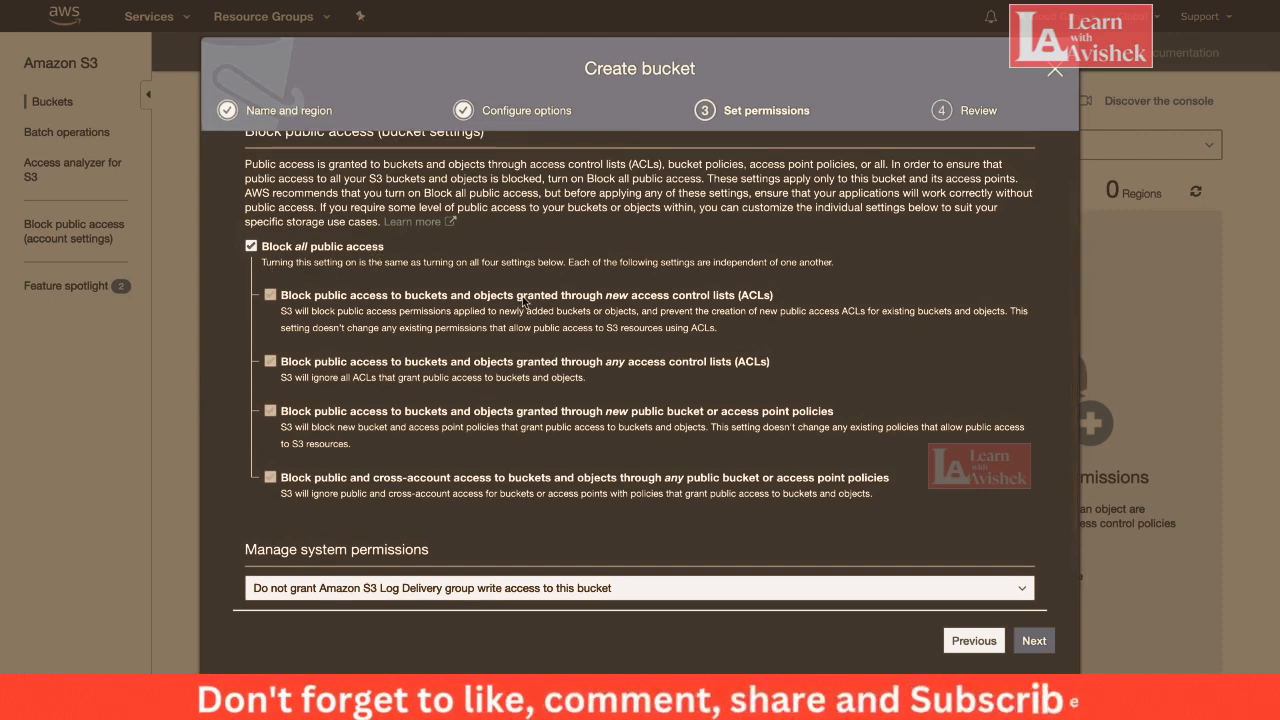
{"action": "scroll", "coordinate": [750, 291], "scroll_direction": "up", "scroll_amount": 1}
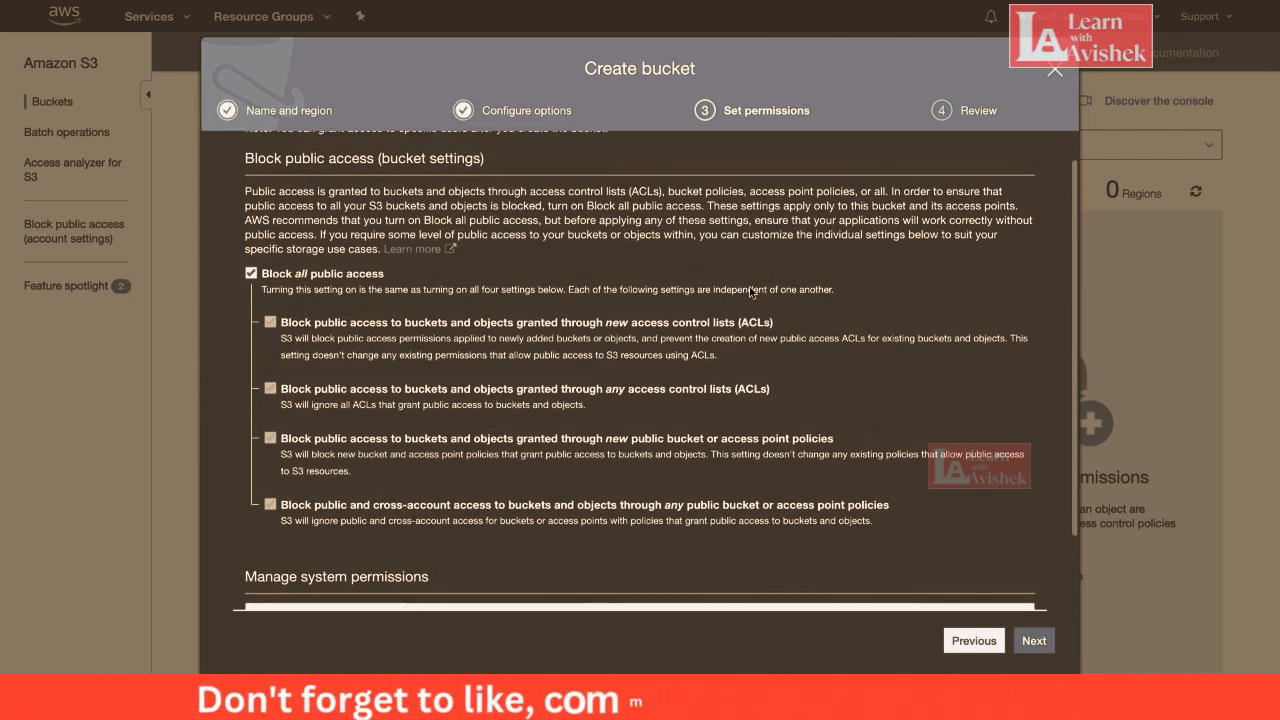
{"action": "scroll", "coordinate": [750, 291], "scroll_direction": "up", "scroll_amount": 1}
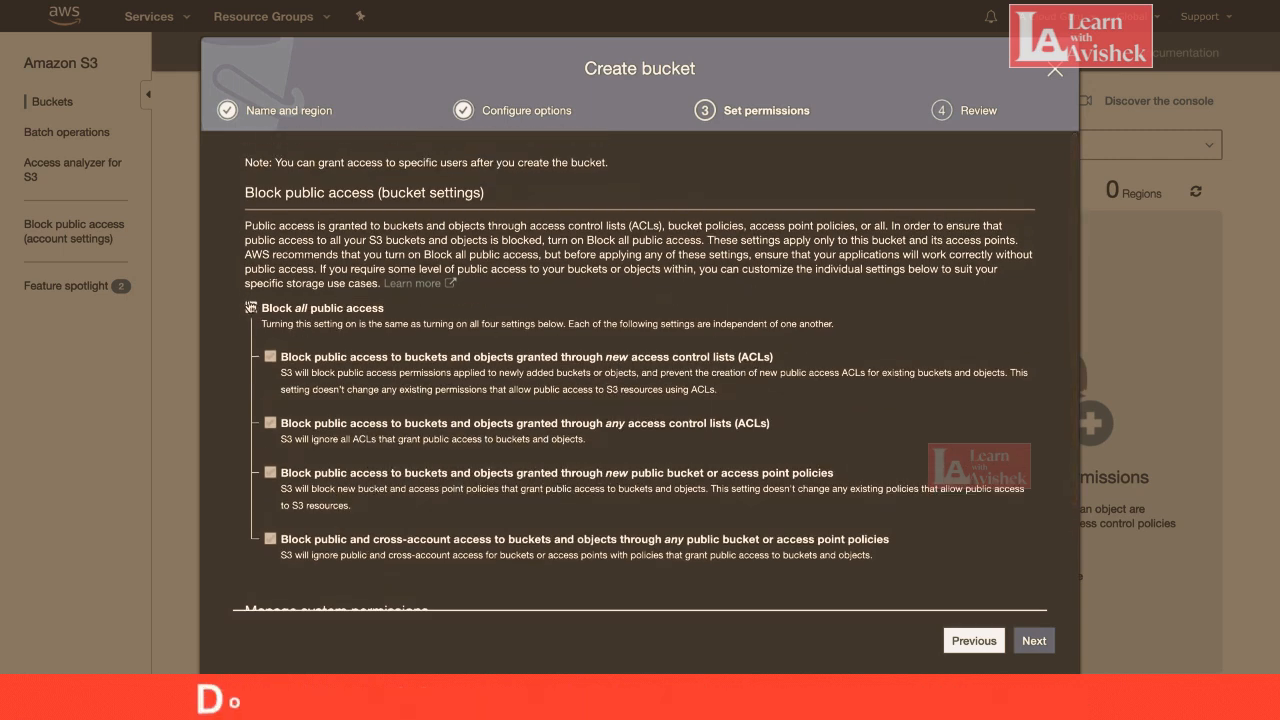
Keep all public access blocked, check the review summary, and create the bucket in US East (N. Virginia)
{"action": "left_click", "coordinate": [1034, 640]}
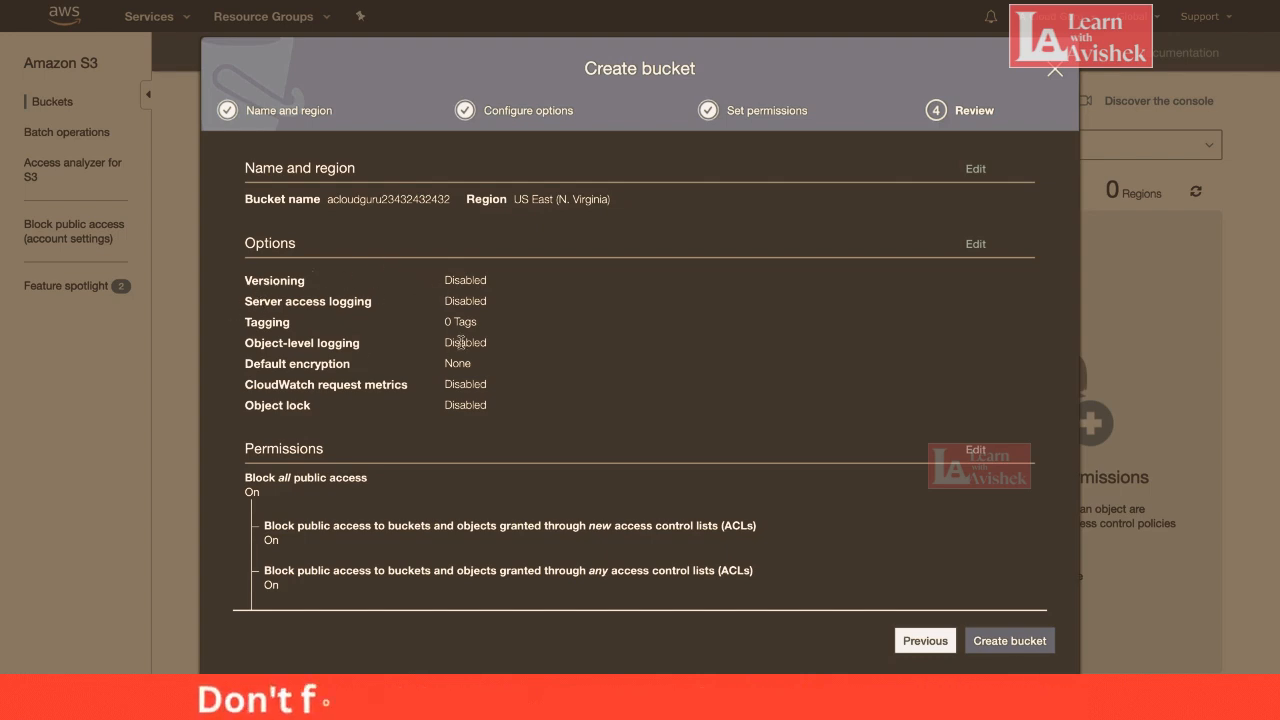
{"action": "scroll", "coordinate": [484, 384], "scroll_direction": "down", "scroll_amount": 3}
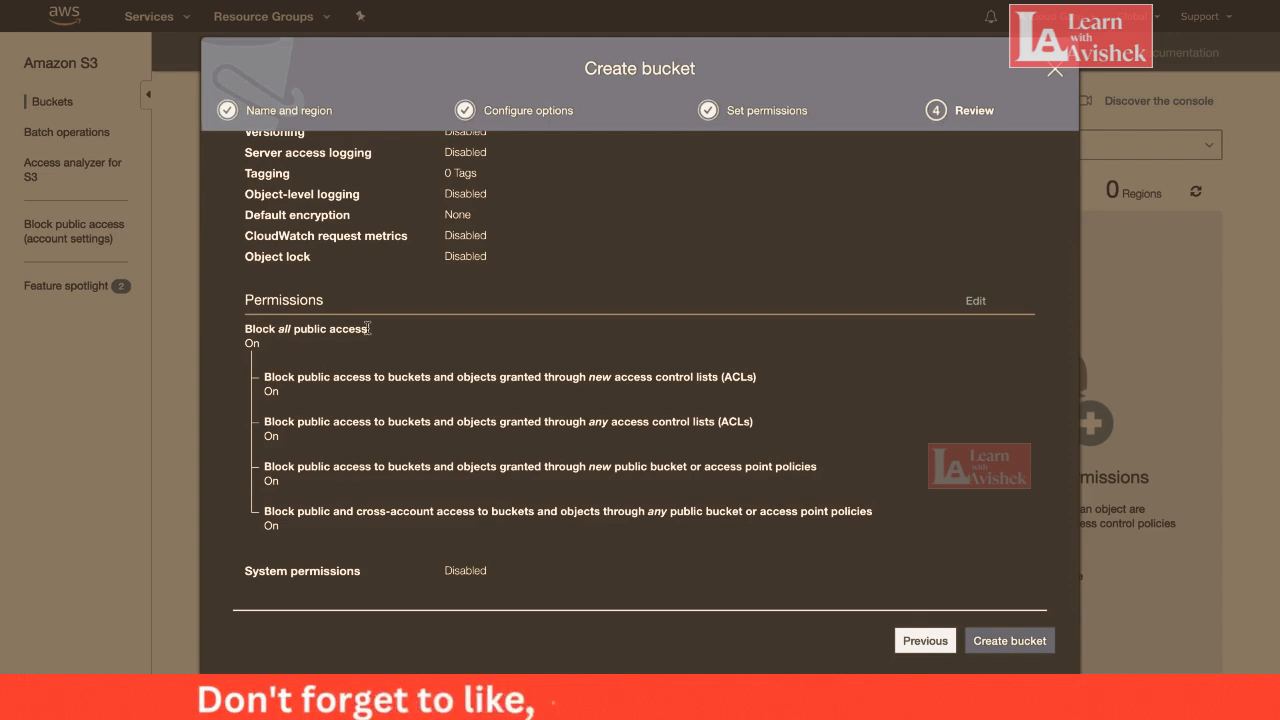
{"action": "scroll", "coordinate": [471, 329], "scroll_direction": "up", "scroll_amount": 3}
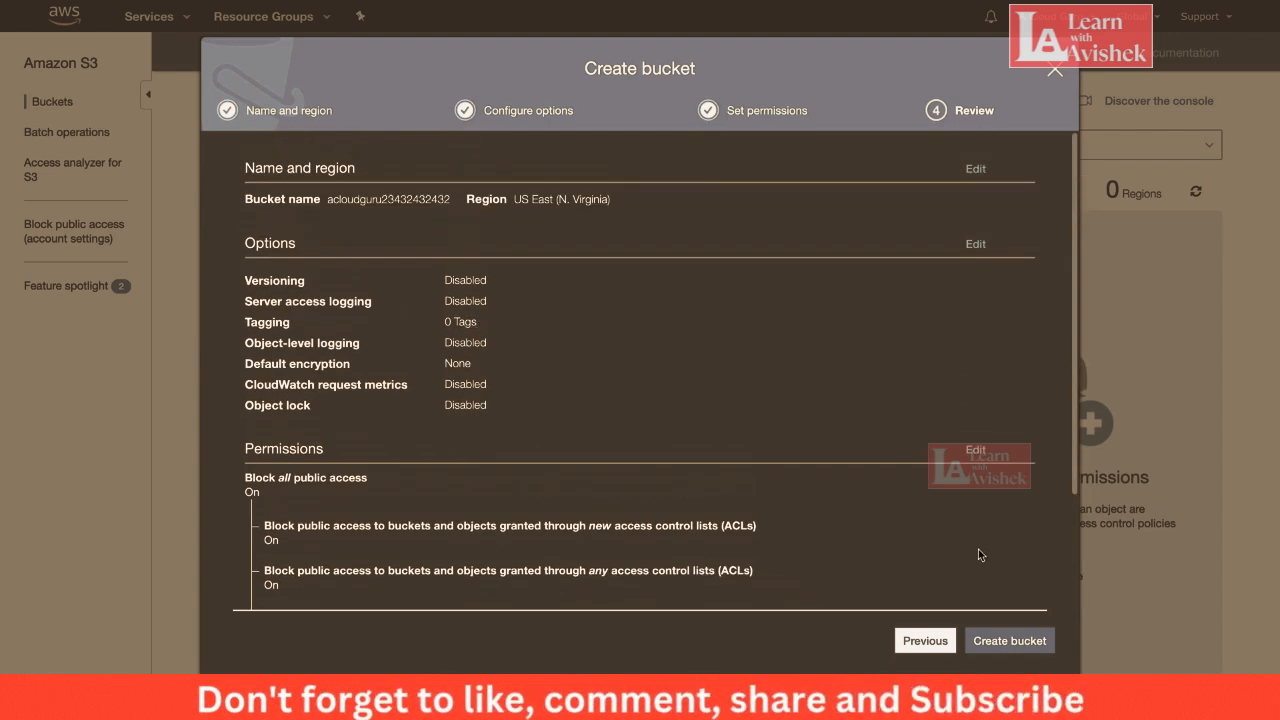
{"action": "left_click", "coordinate": [1014, 640]}
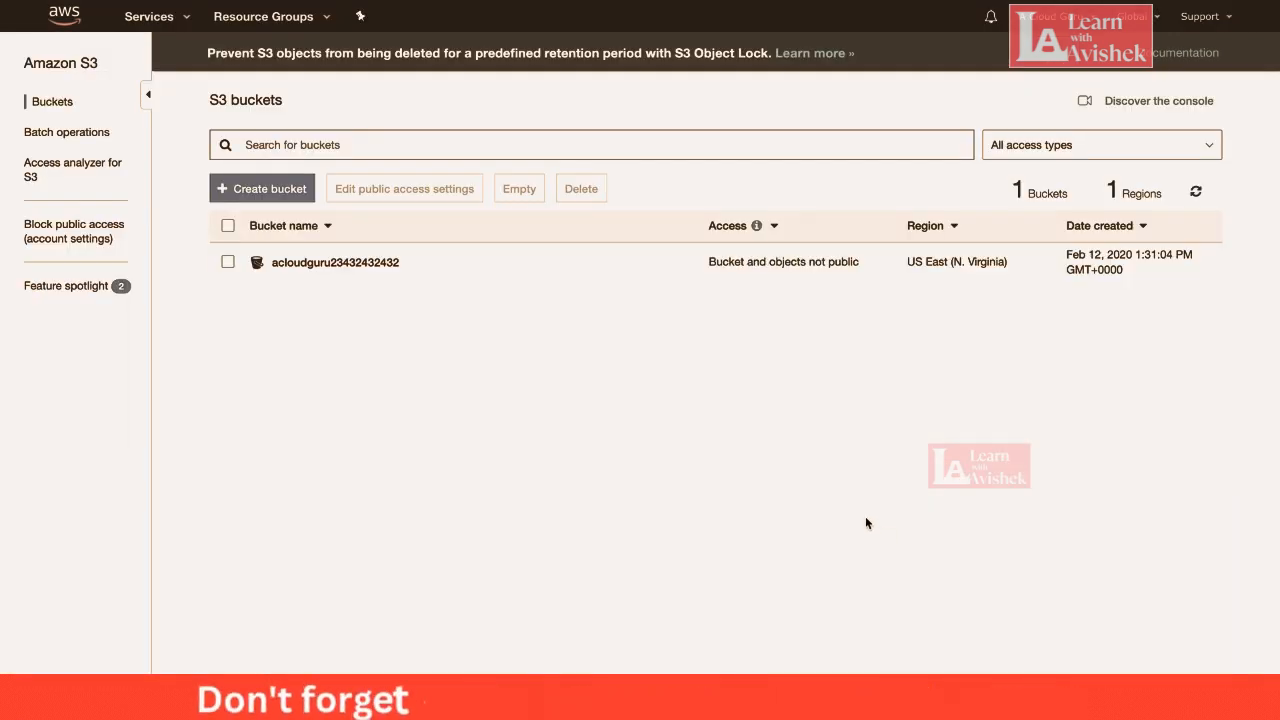
{"action": "left_click", "coordinate": [339, 263]}
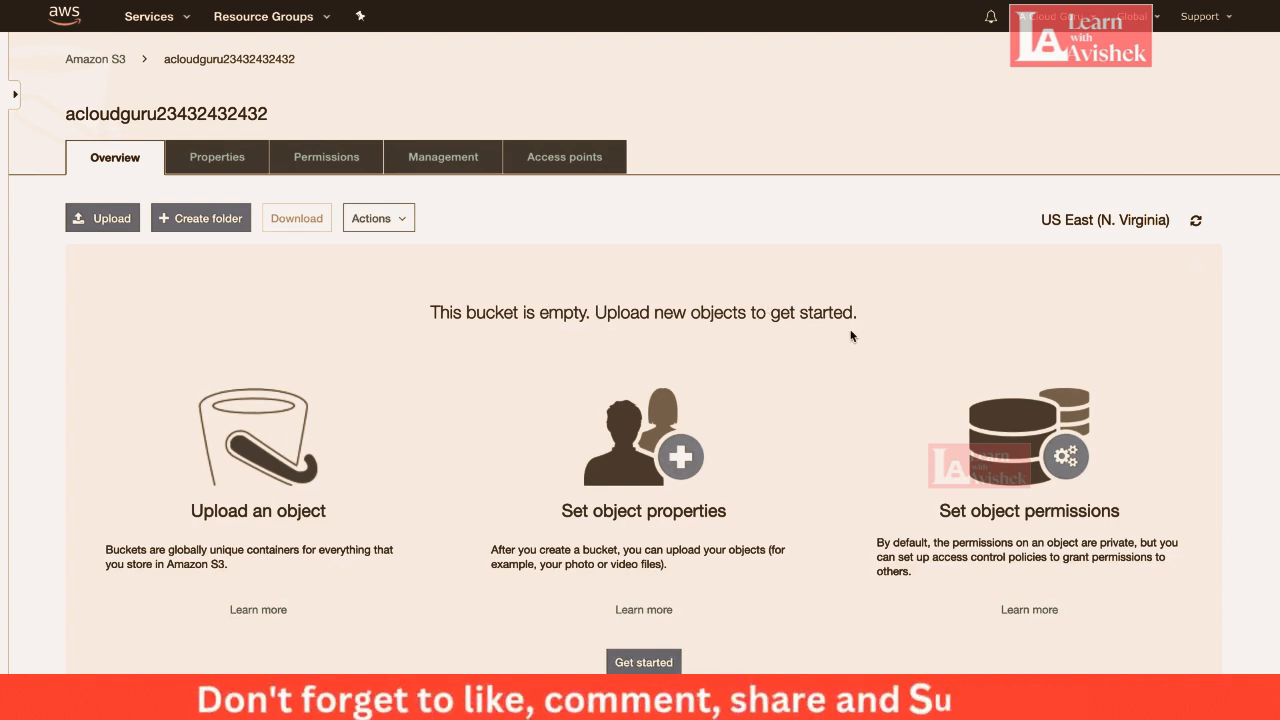
{"action": "left_click", "coordinate": [95, 224]}
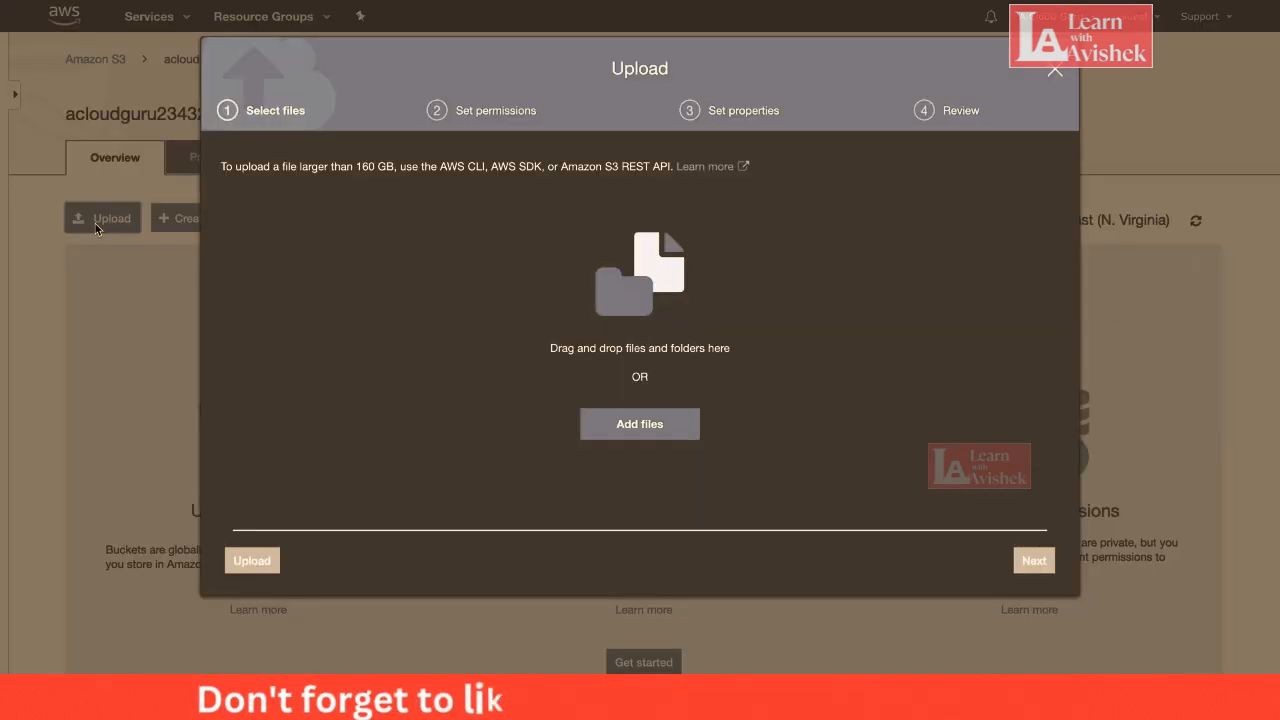
{"action": "left_click", "coordinate": [651, 428]}
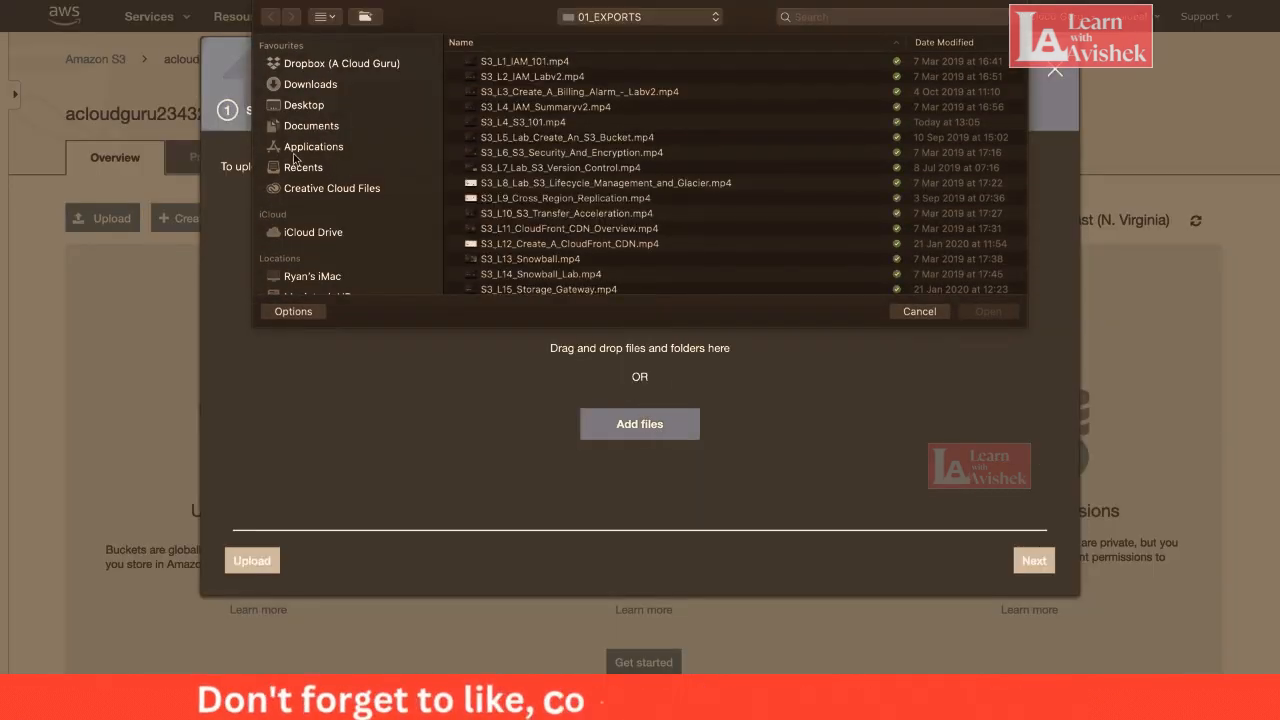
{"action": "left_click", "coordinate": [305, 88]}
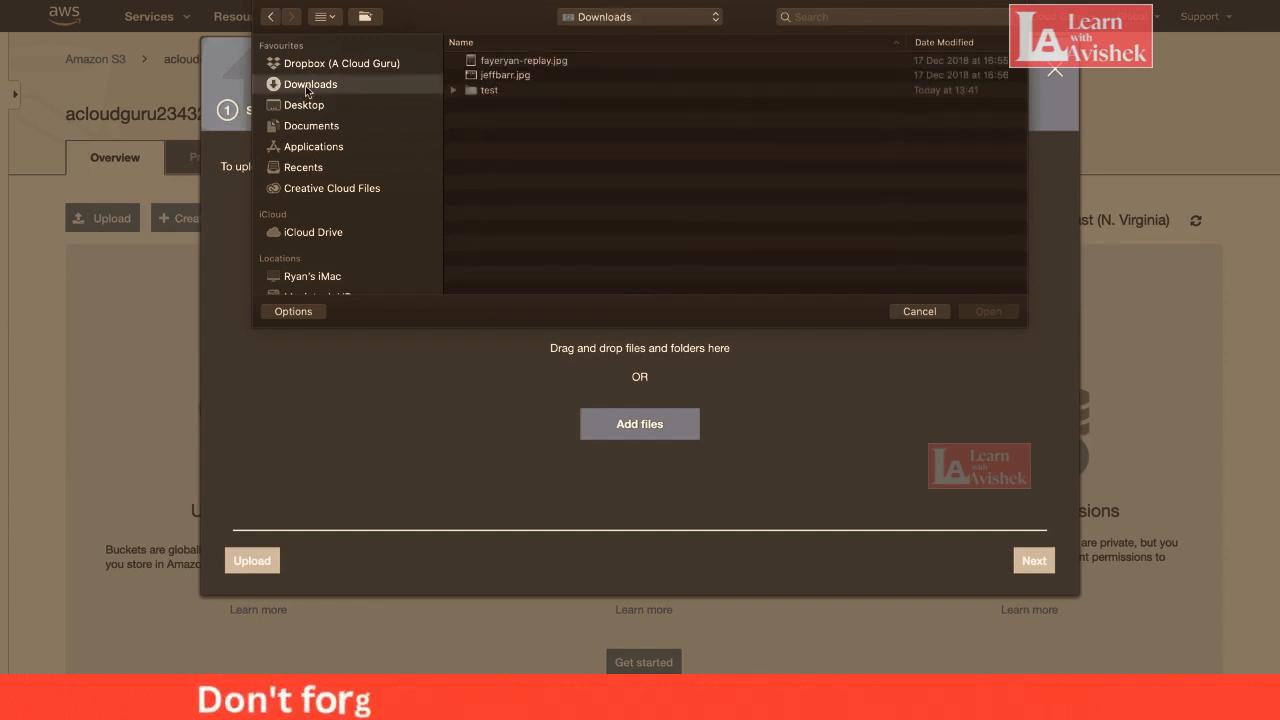
{"action": "left_click", "coordinate": [526, 64]}
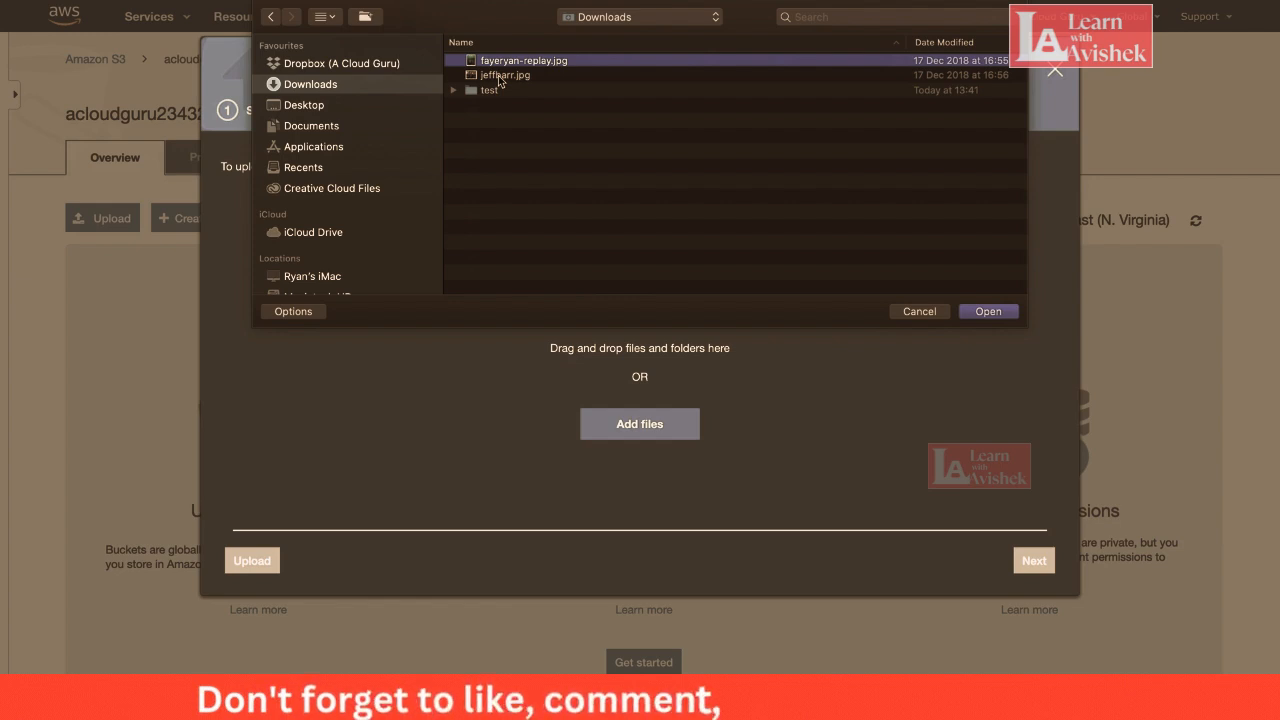
{"action": "left_click", "coordinate": [500, 76], "text": "shift"}
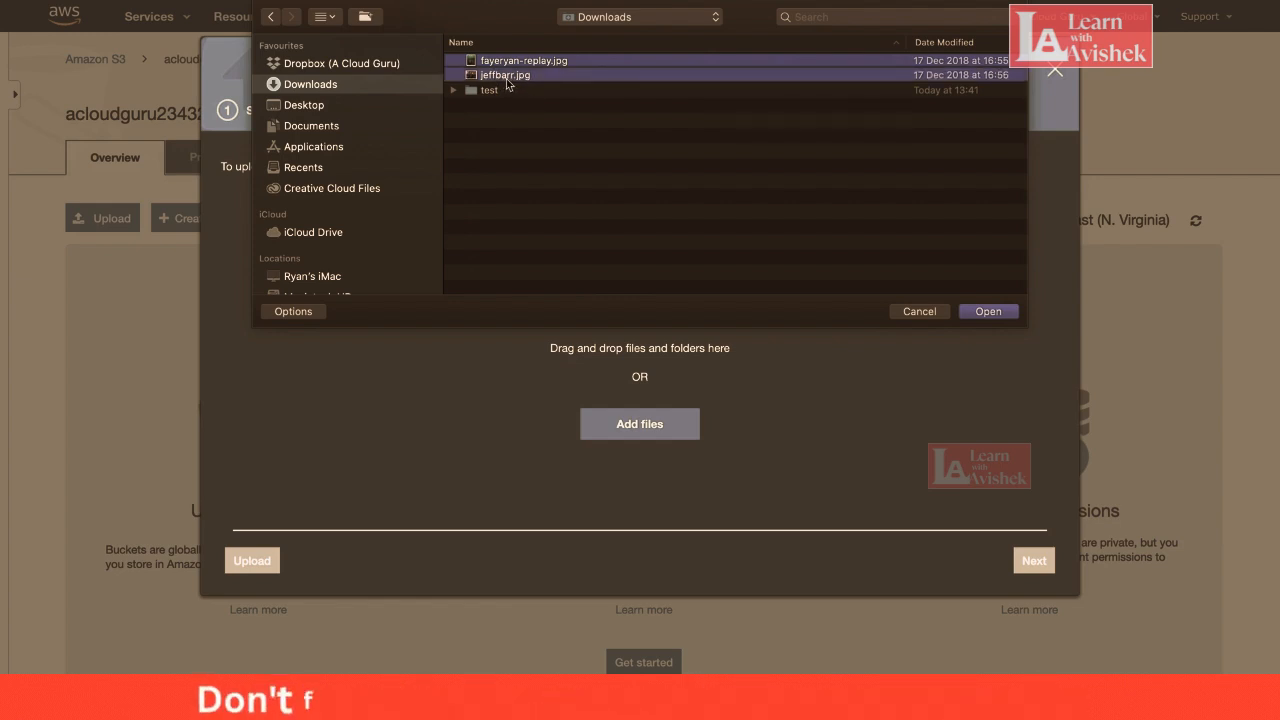
{"action": "left_click", "coordinate": [987, 311]}
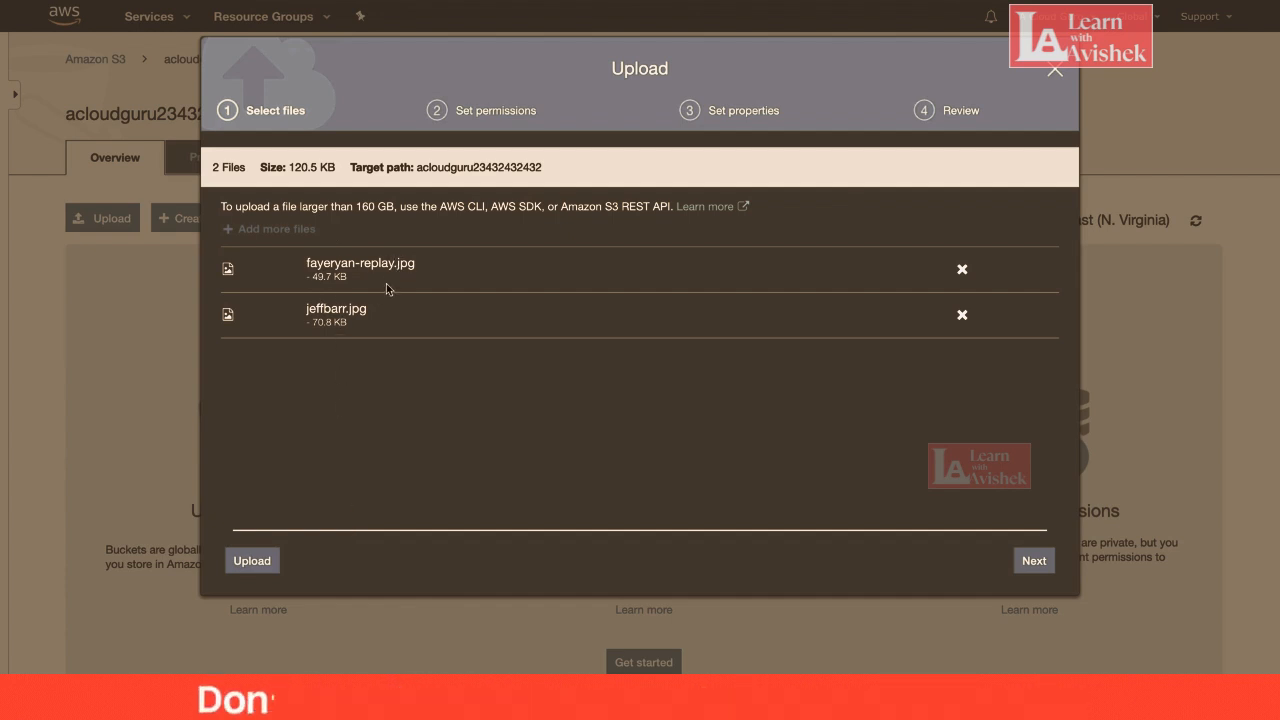
{"action": "left_click", "coordinate": [257, 561]}
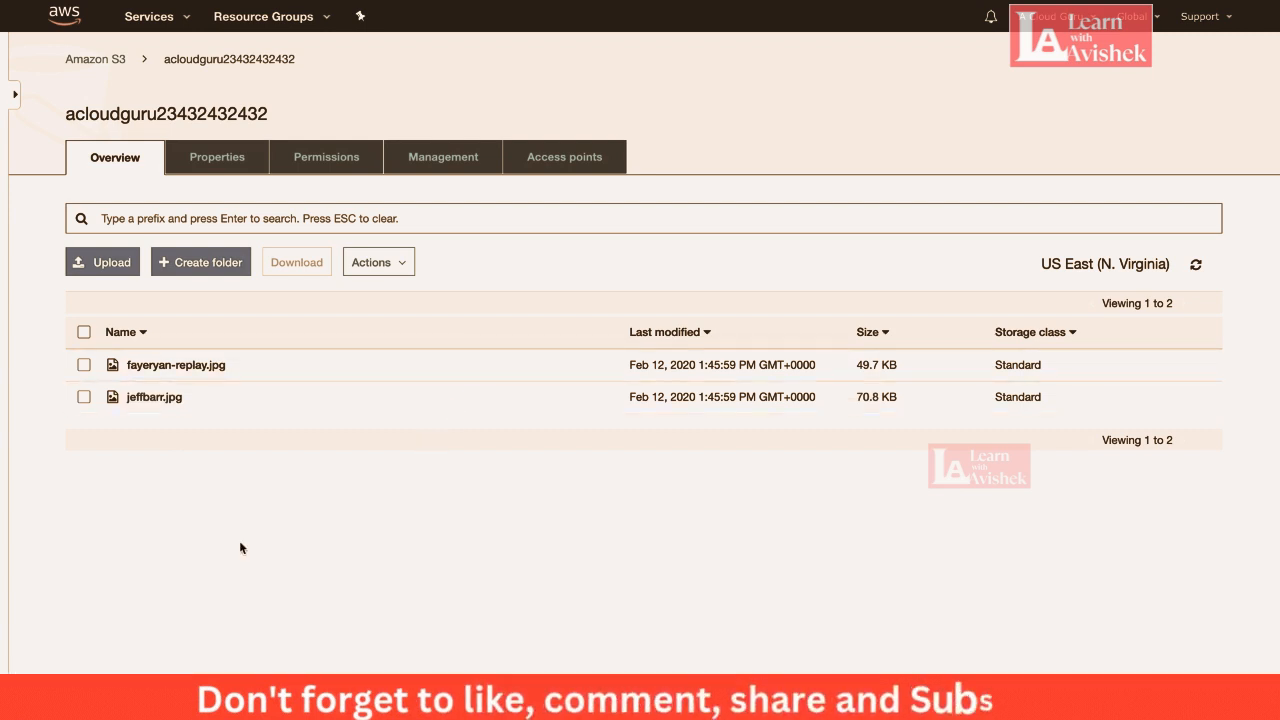
Open the object URL of fayeryan-replay.jpg to test its public access, and return to the bucket's file list
{"action": "left_click", "coordinate": [83, 366]}
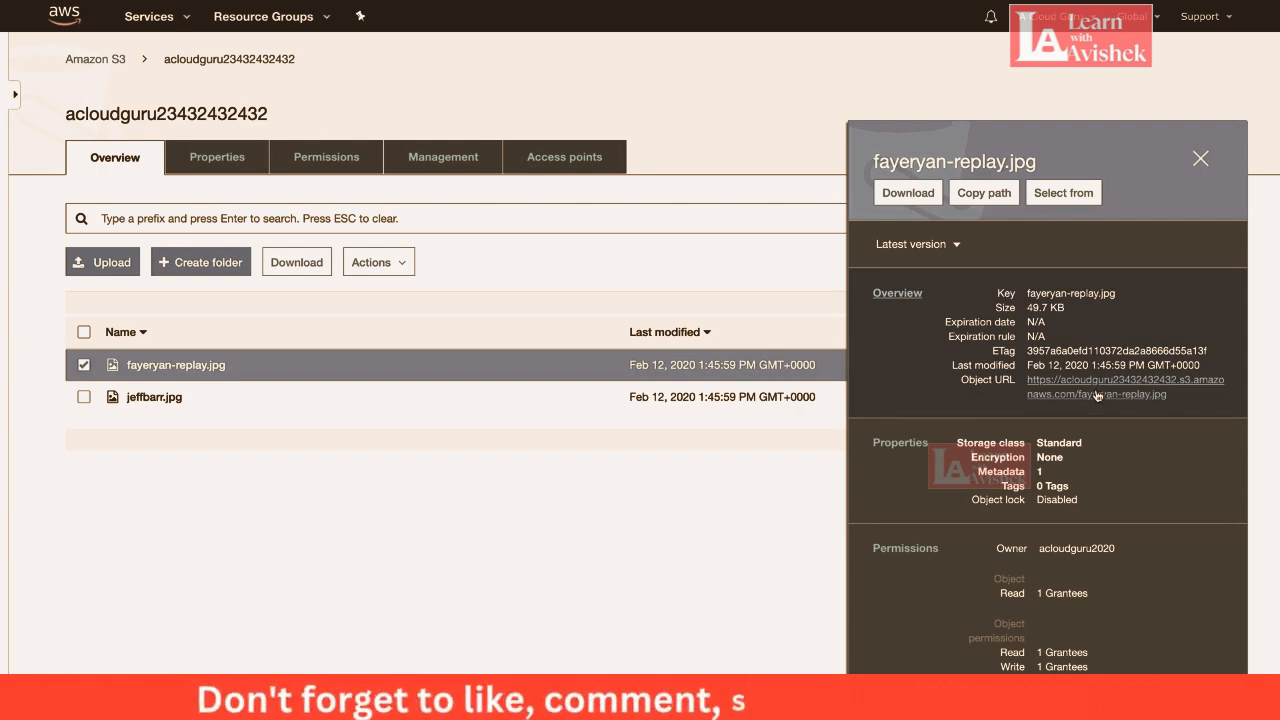
{"action": "left_click", "coordinate": [1098, 396]}
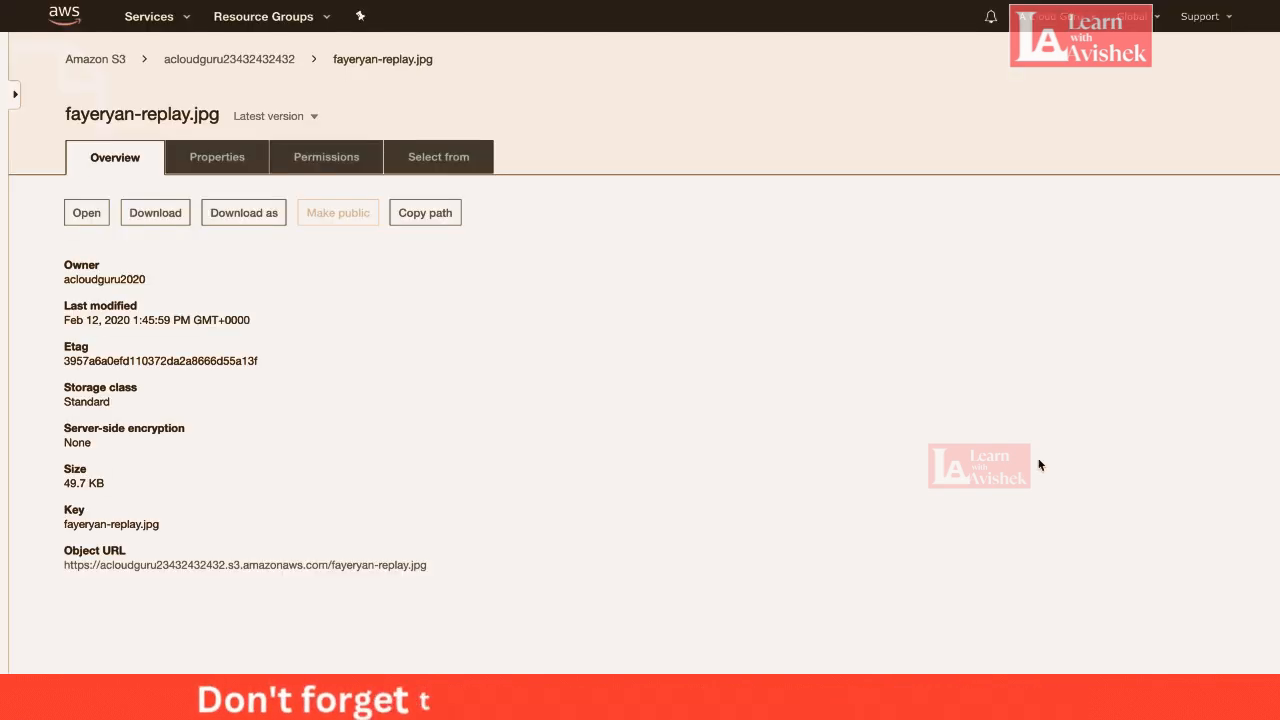
{"action": "left_click", "coordinate": [230, 60]}
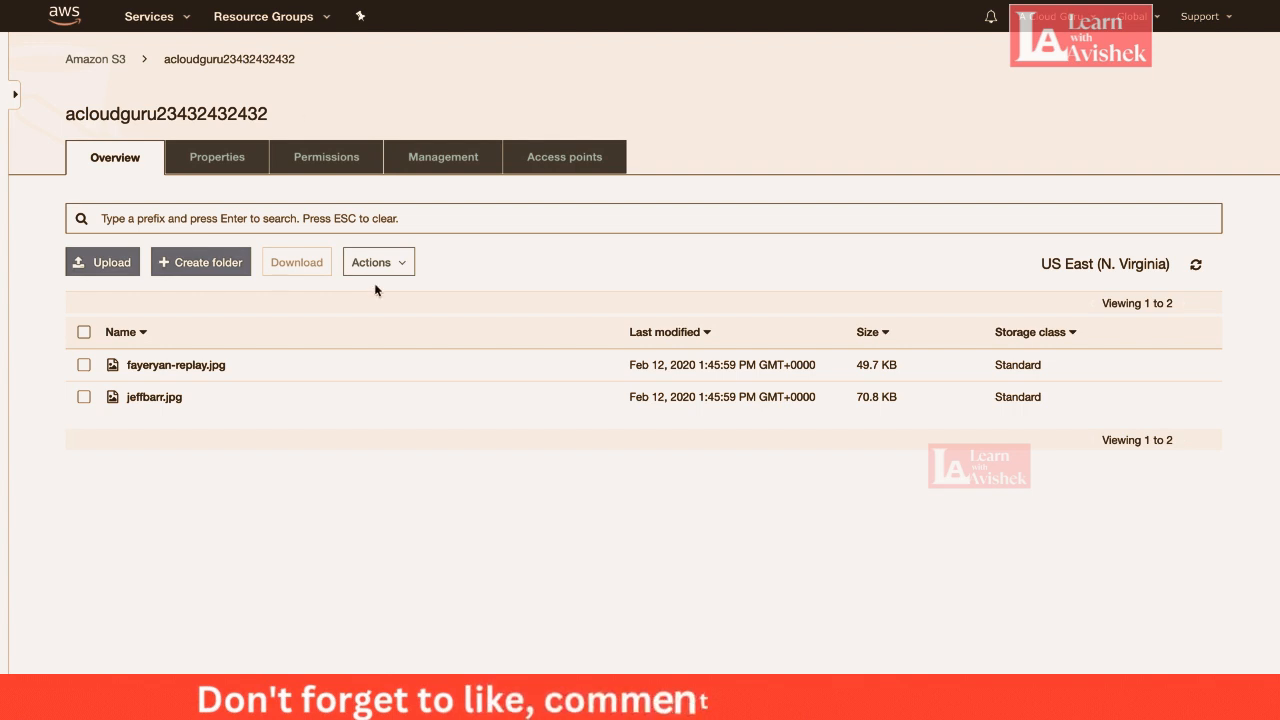
{"action": "left_click", "coordinate": [84, 364]}
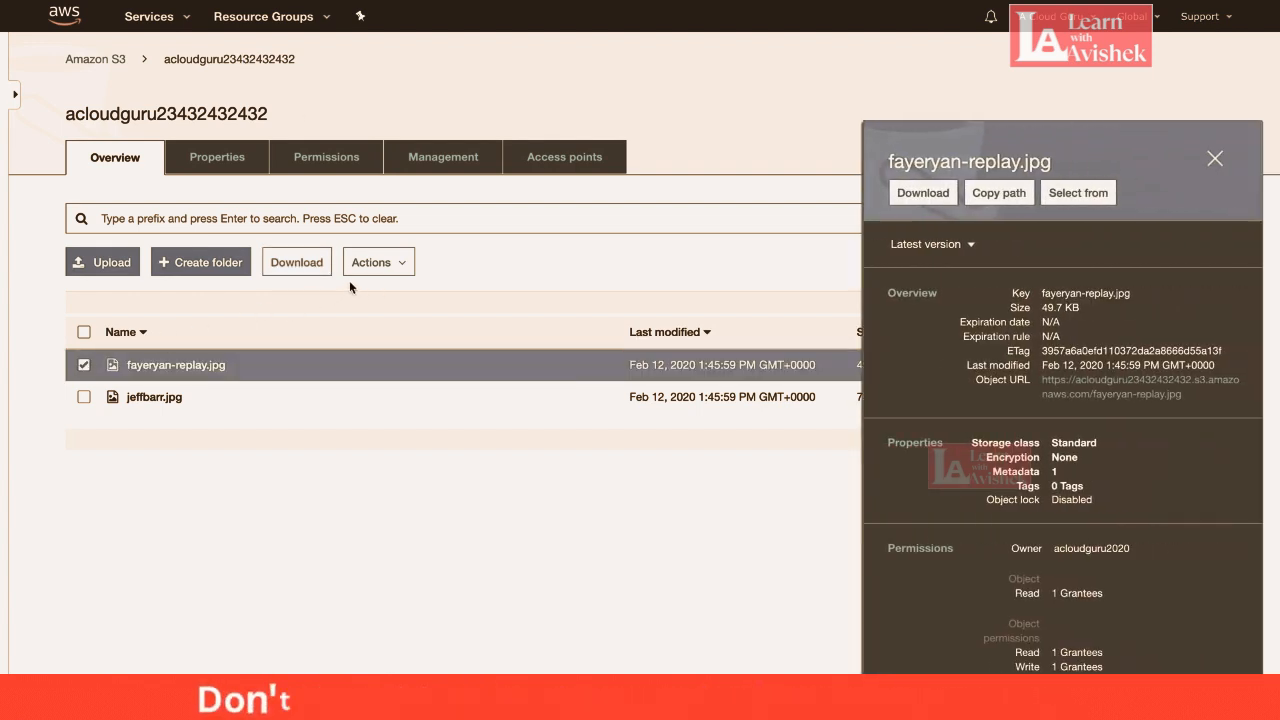
{"action": "left_click", "coordinate": [393, 263]}
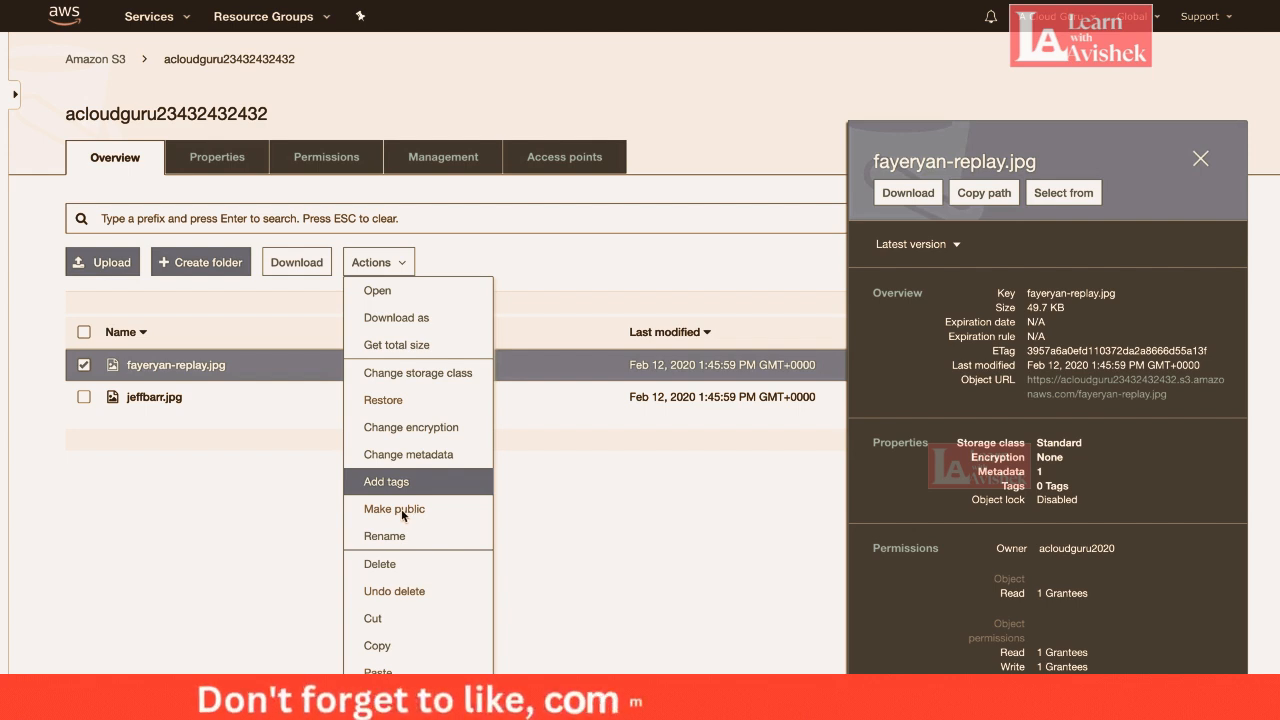
{"action": "left_click", "coordinate": [589, 487]}
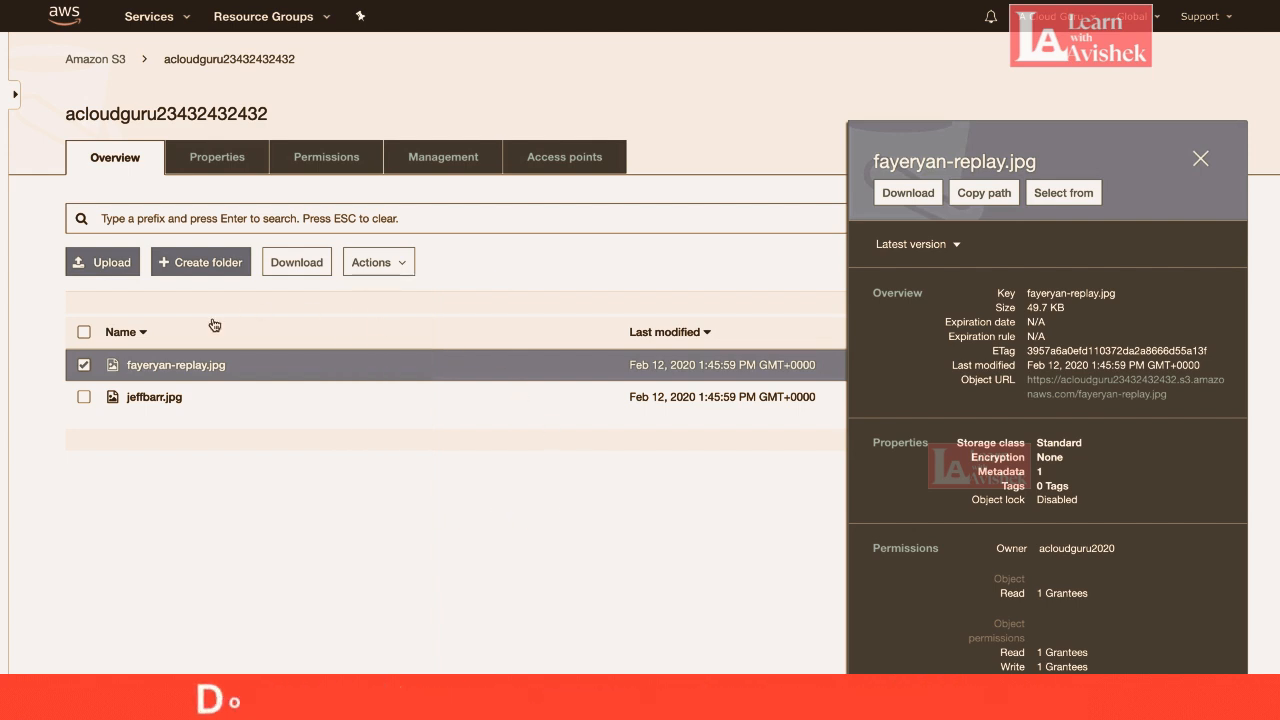
{"action": "left_click", "coordinate": [83, 366]}
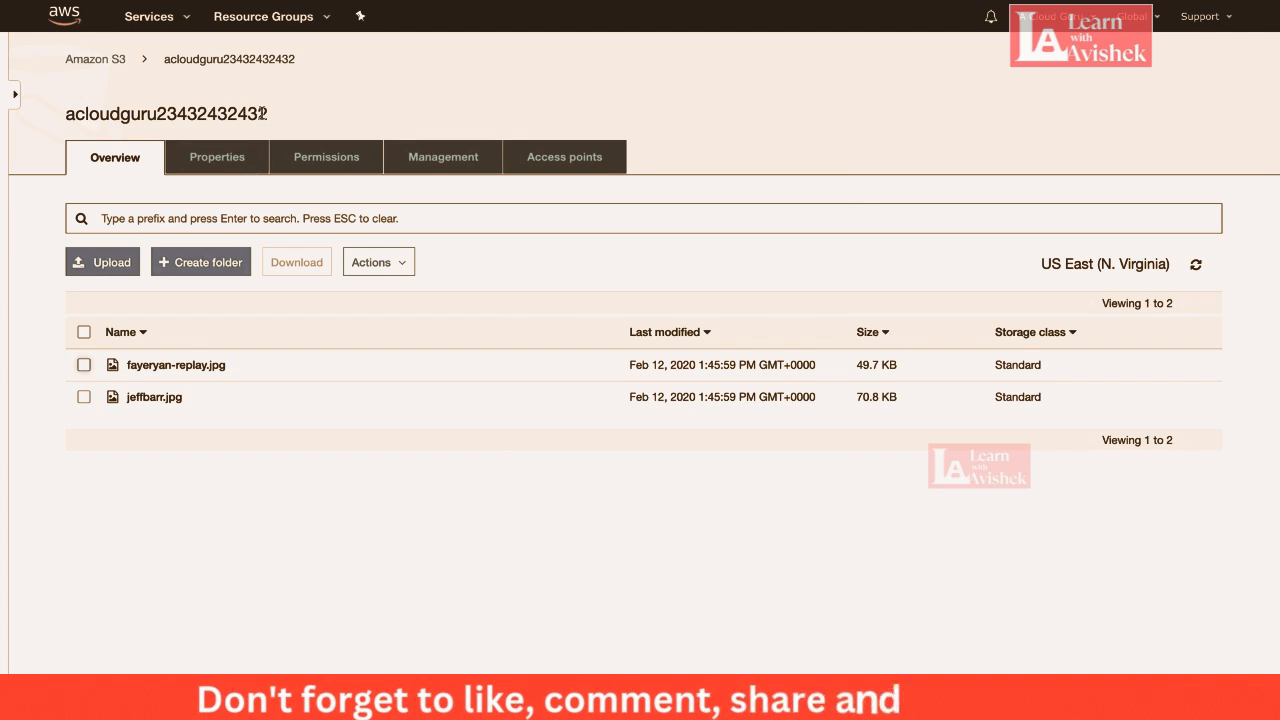
{"action": "left_click", "coordinate": [92, 59]}
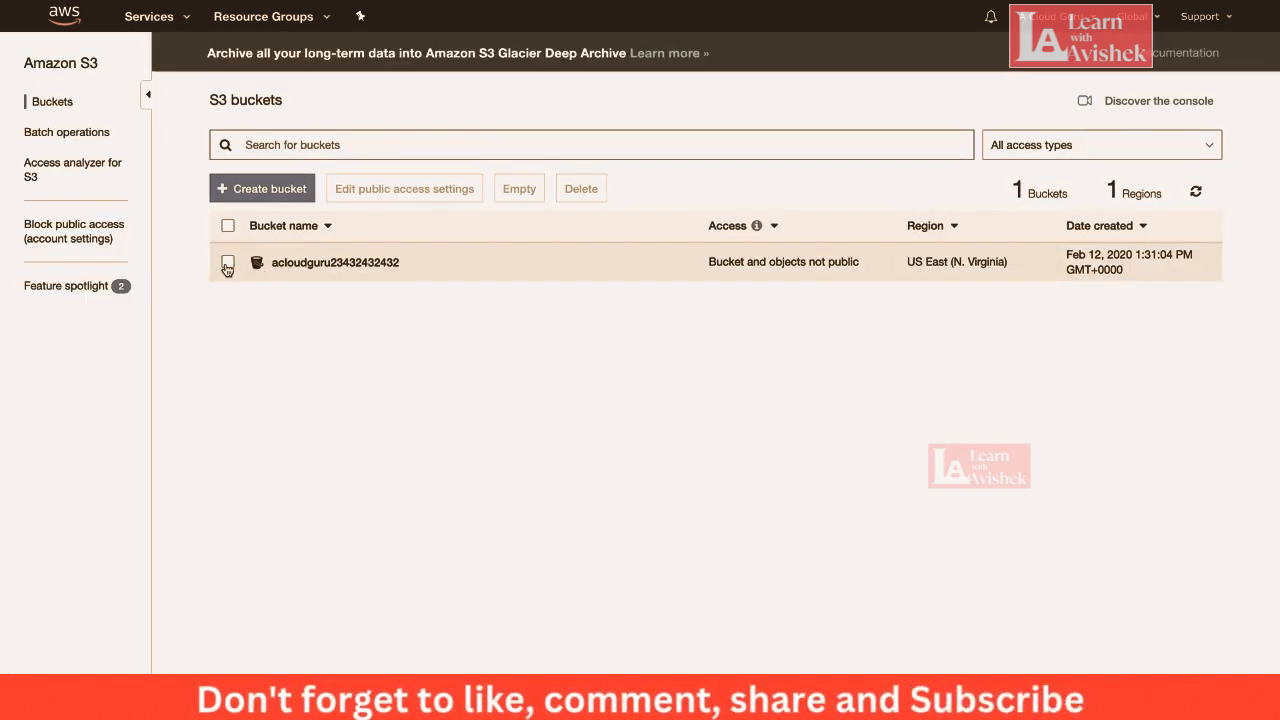
{"action": "left_click", "coordinate": [228, 261]}
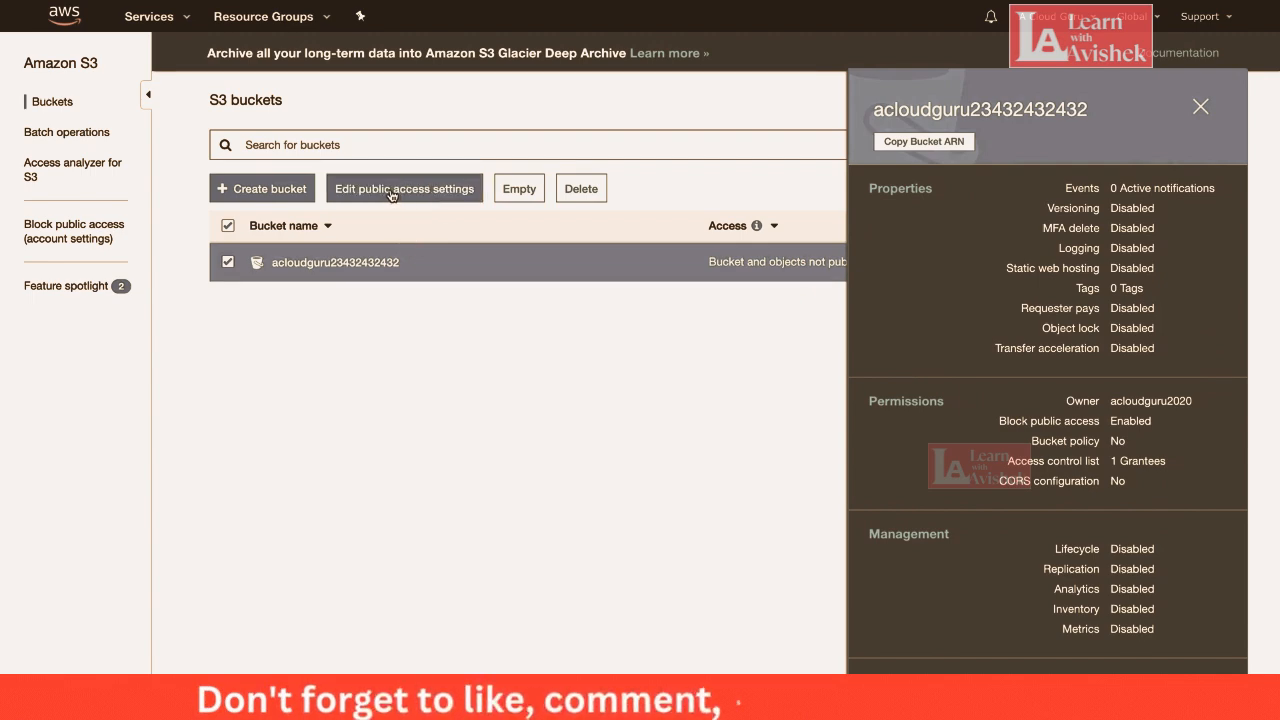
{"action": "left_click", "coordinate": [392, 193]}
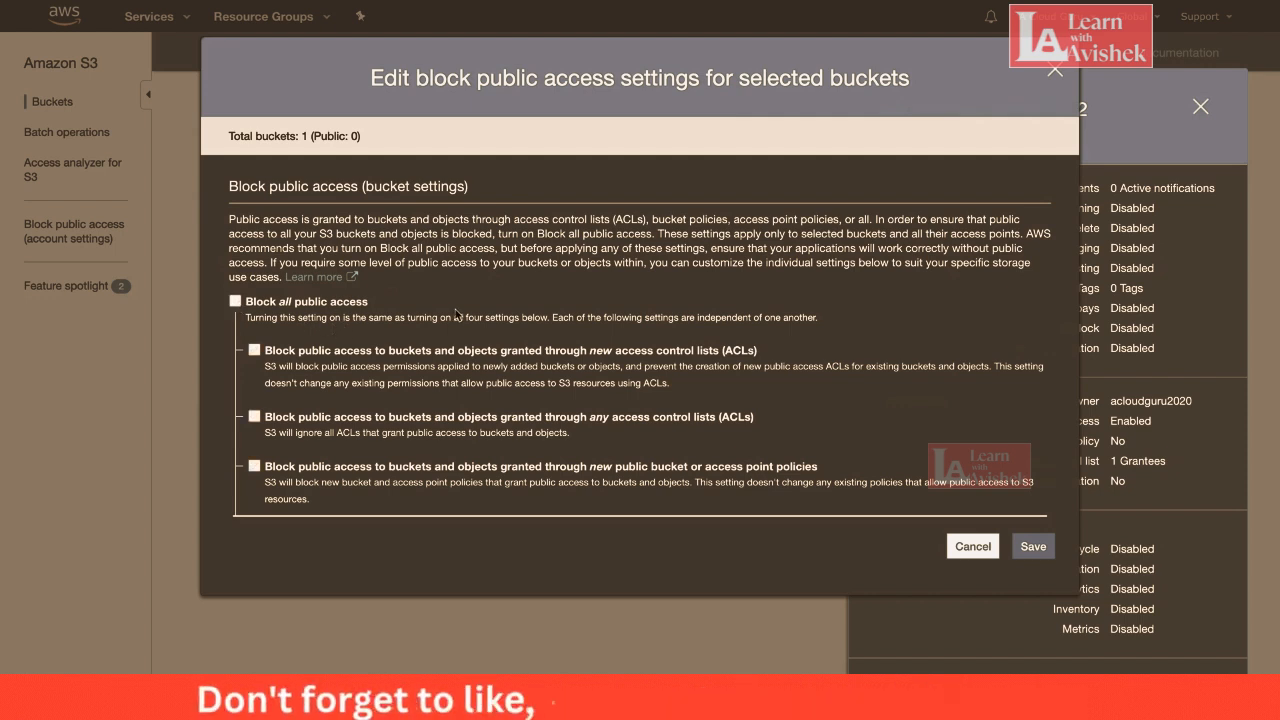
{"action": "left_click", "coordinate": [1033, 546]}
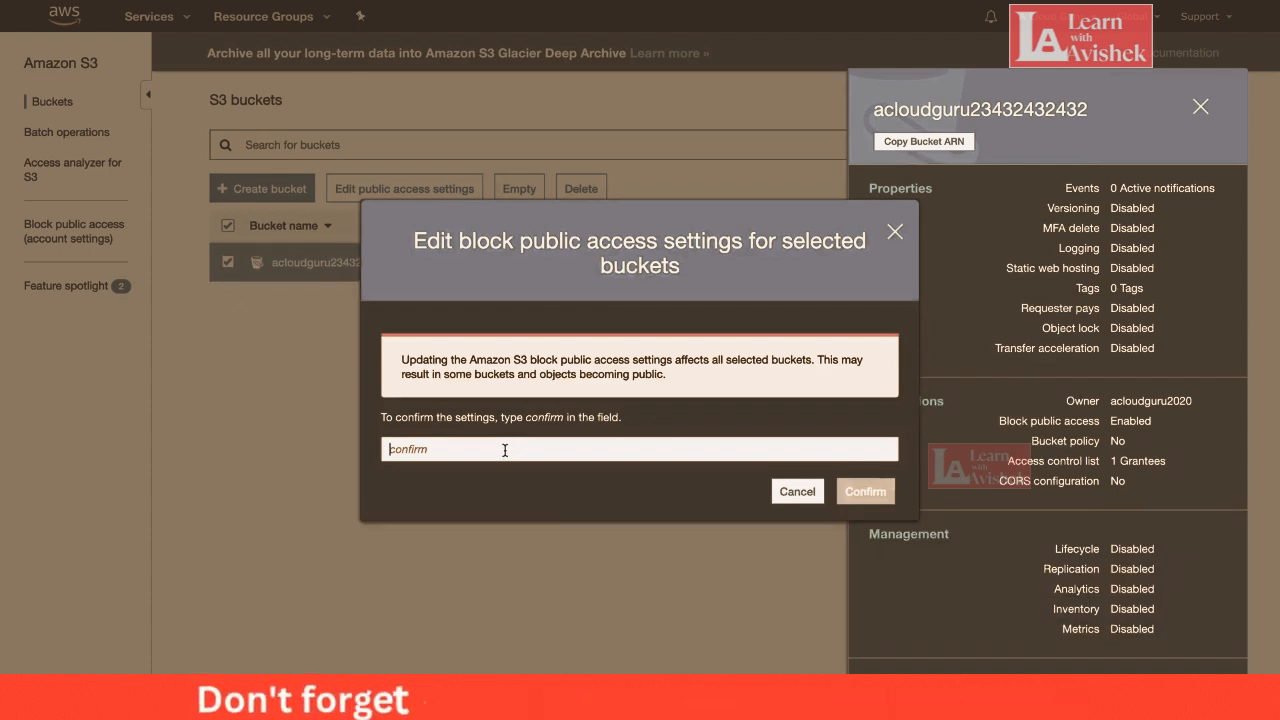
{"action": "type", "text": "confirm"}
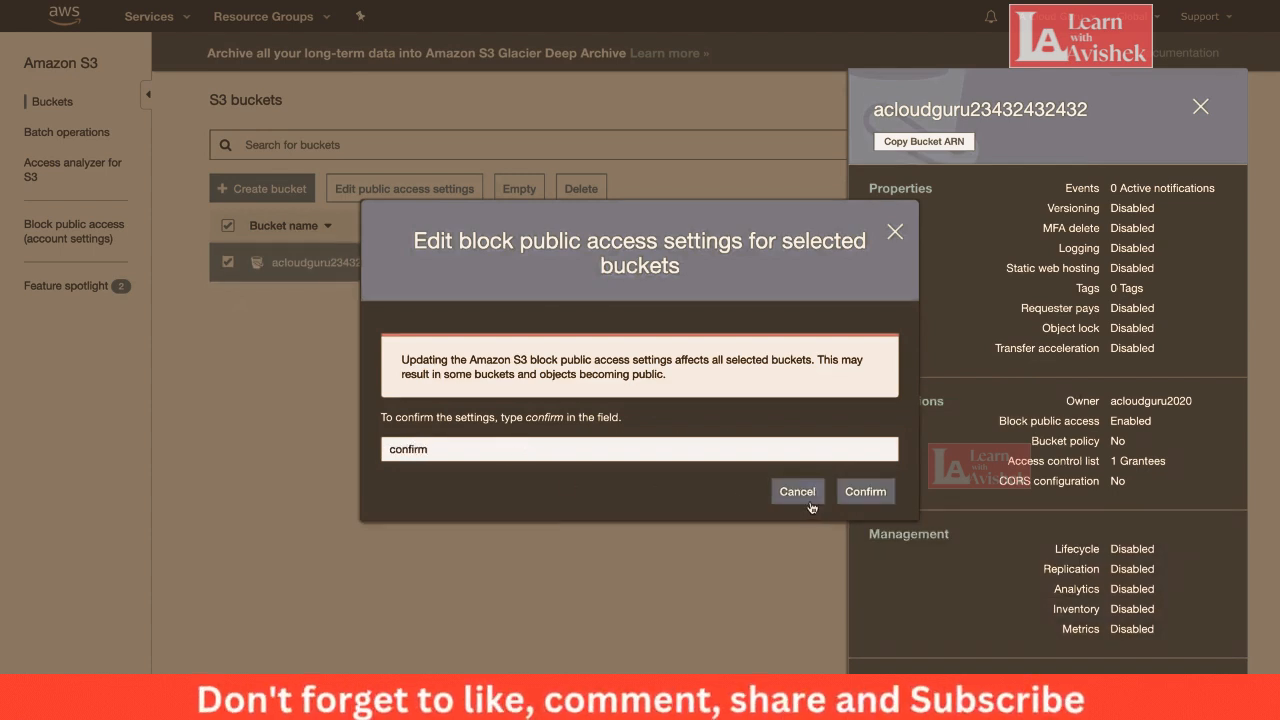
{"action": "left_click", "coordinate": [866, 491]}
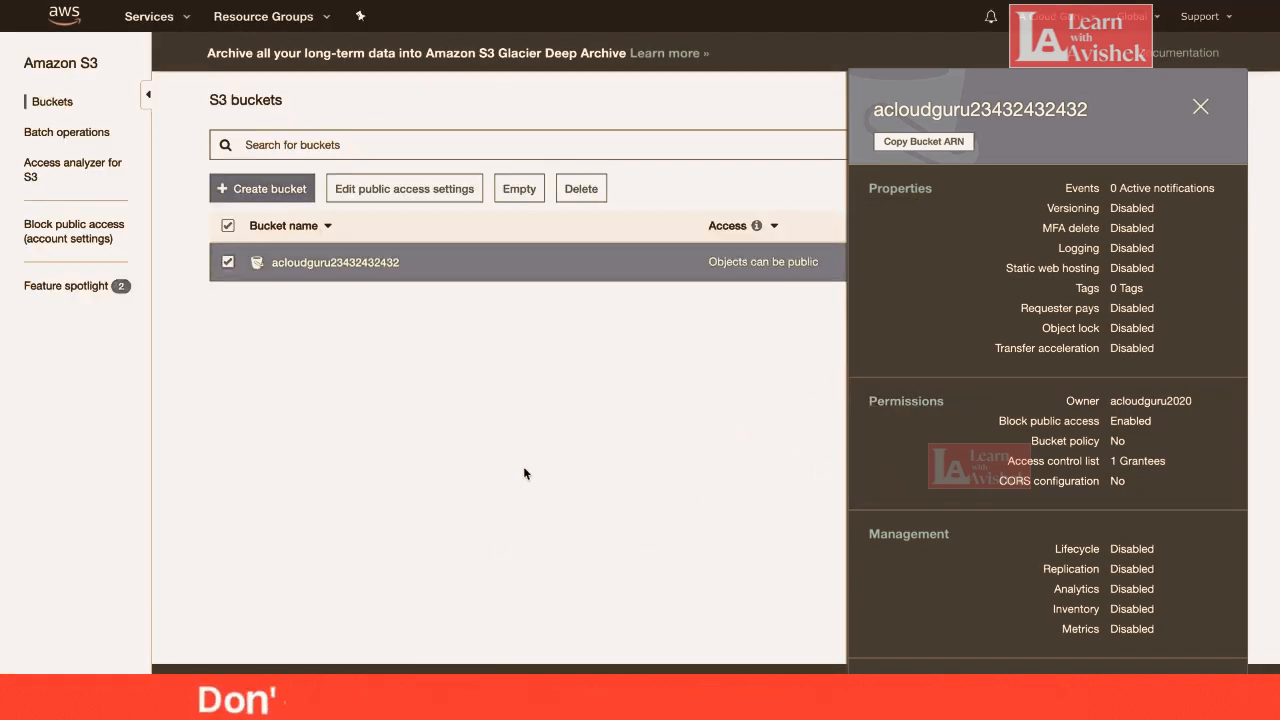
{"action": "left_click", "coordinate": [1199, 107]}
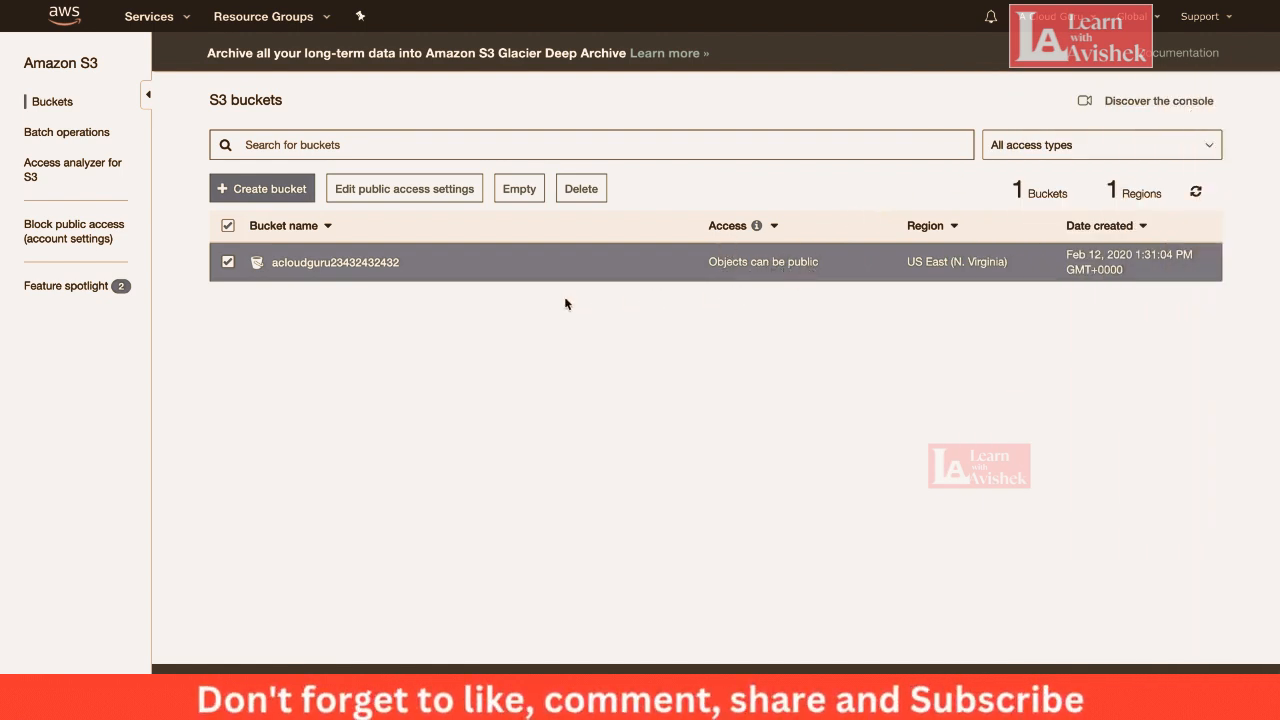
{"action": "left_click", "coordinate": [362, 261]}
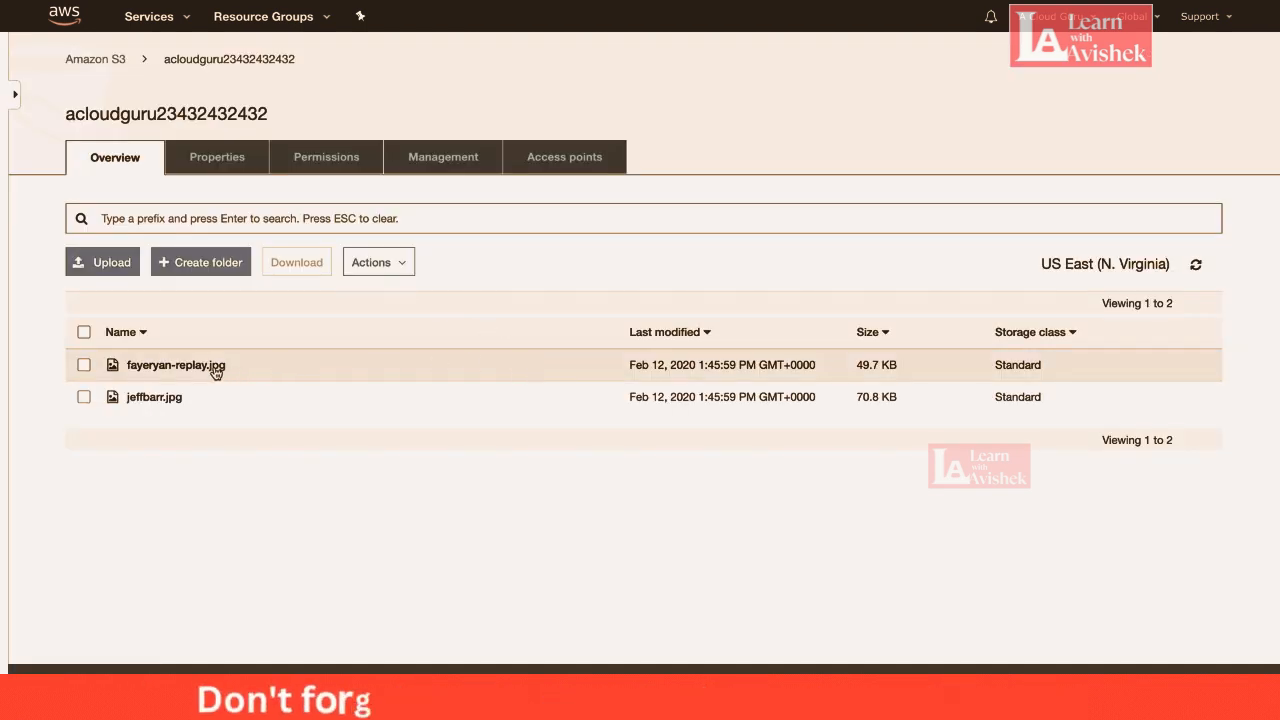